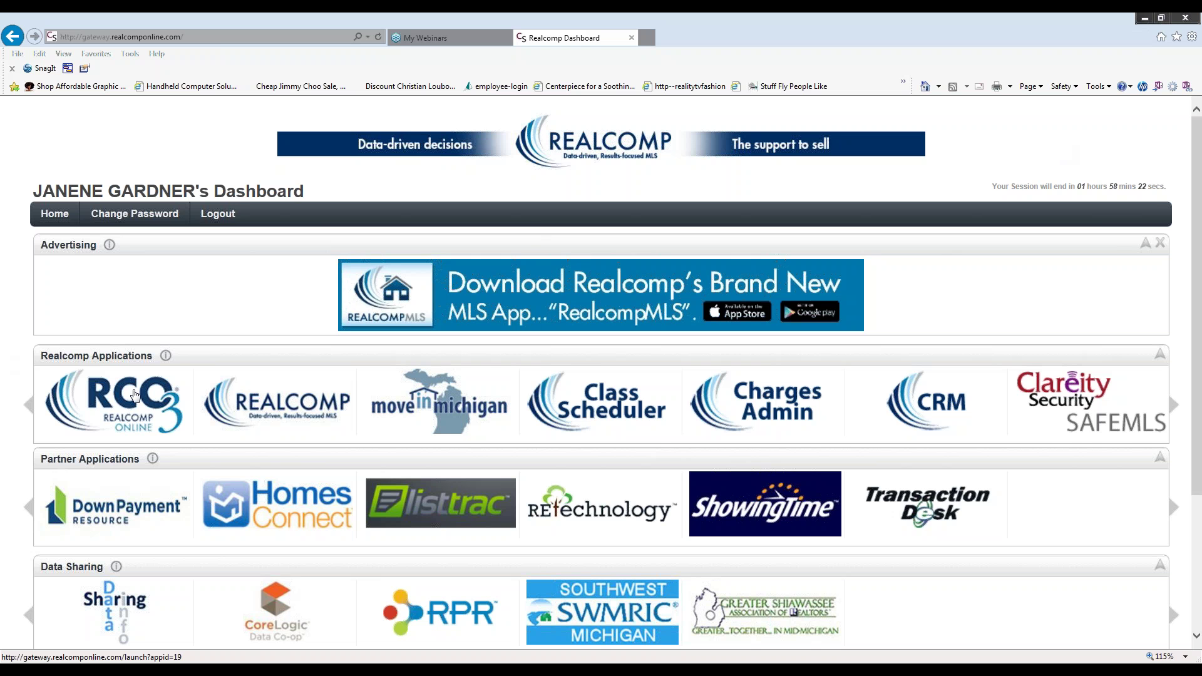
- Launch the RCO3 Realcomp Online application and run the favorite search "detroit search"
click(107, 415)
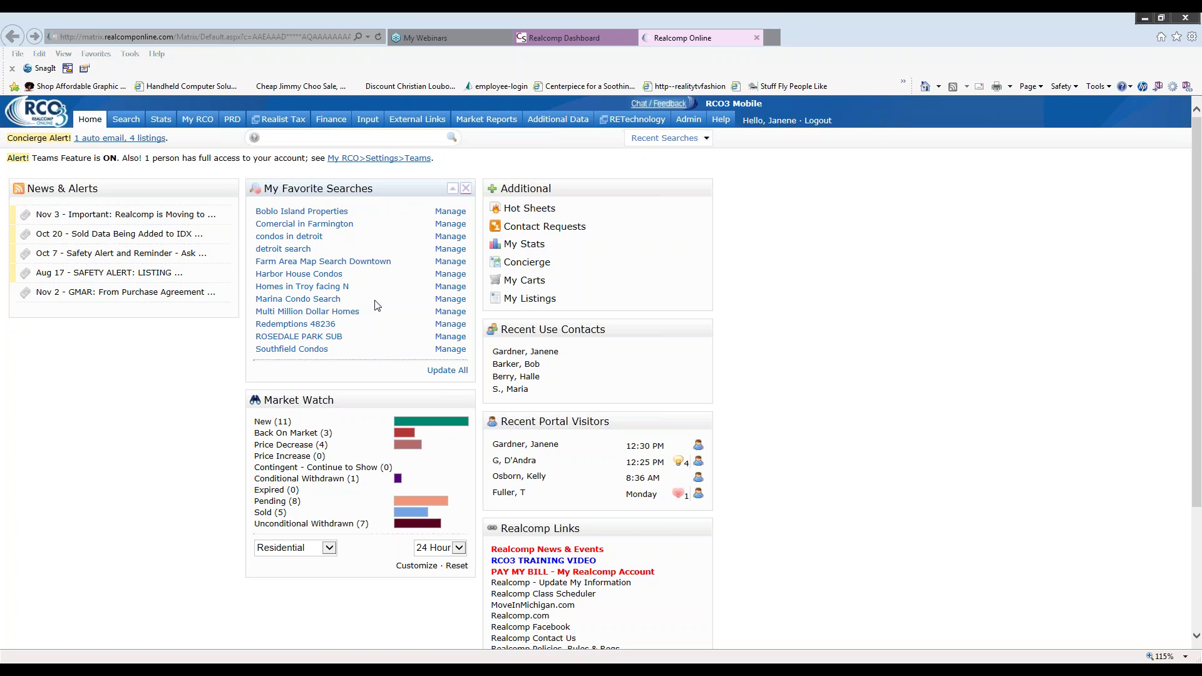
click(284, 250)
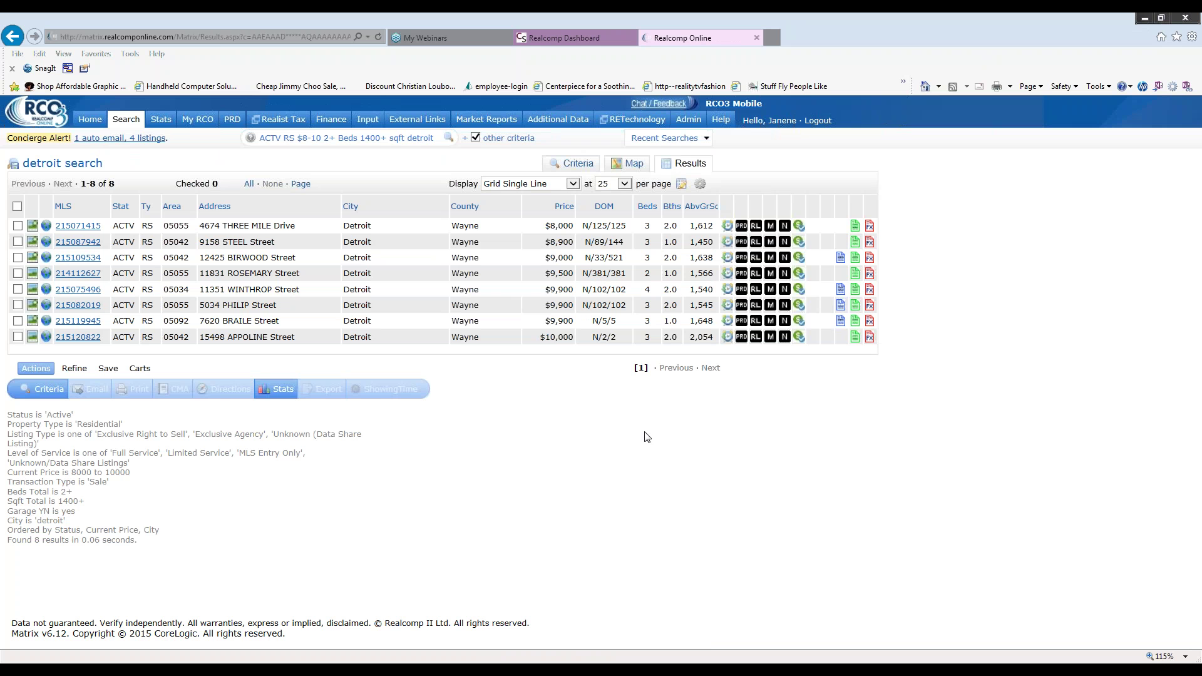
click(573, 186)
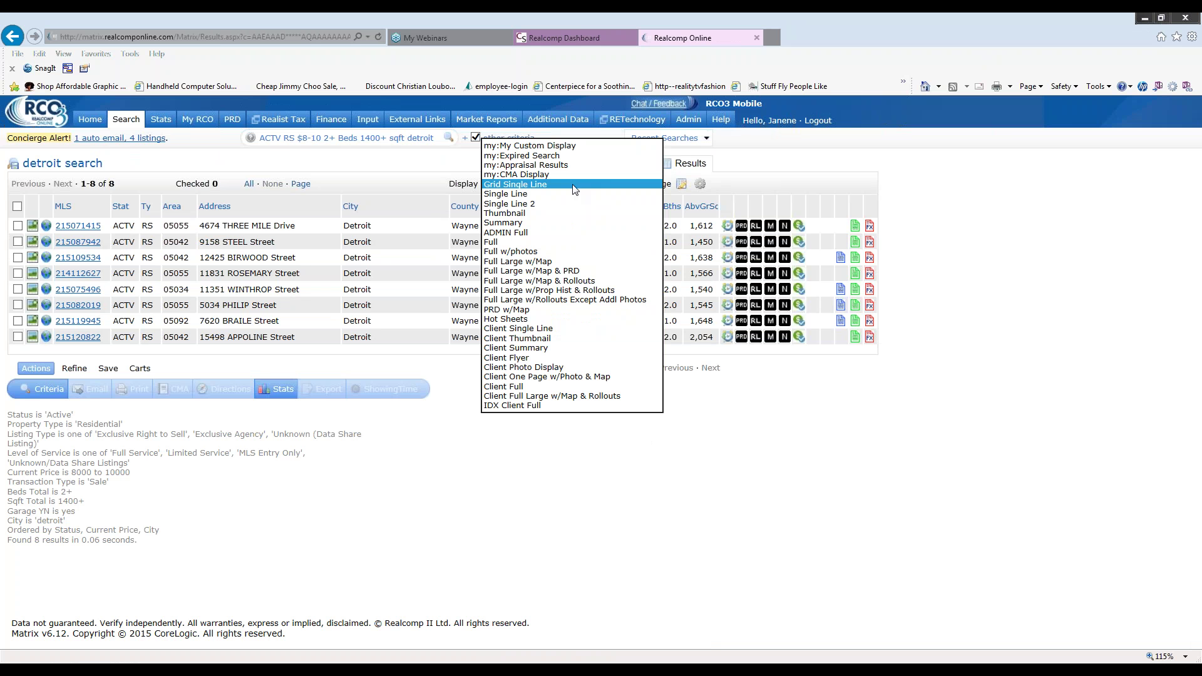
click(501, 470)
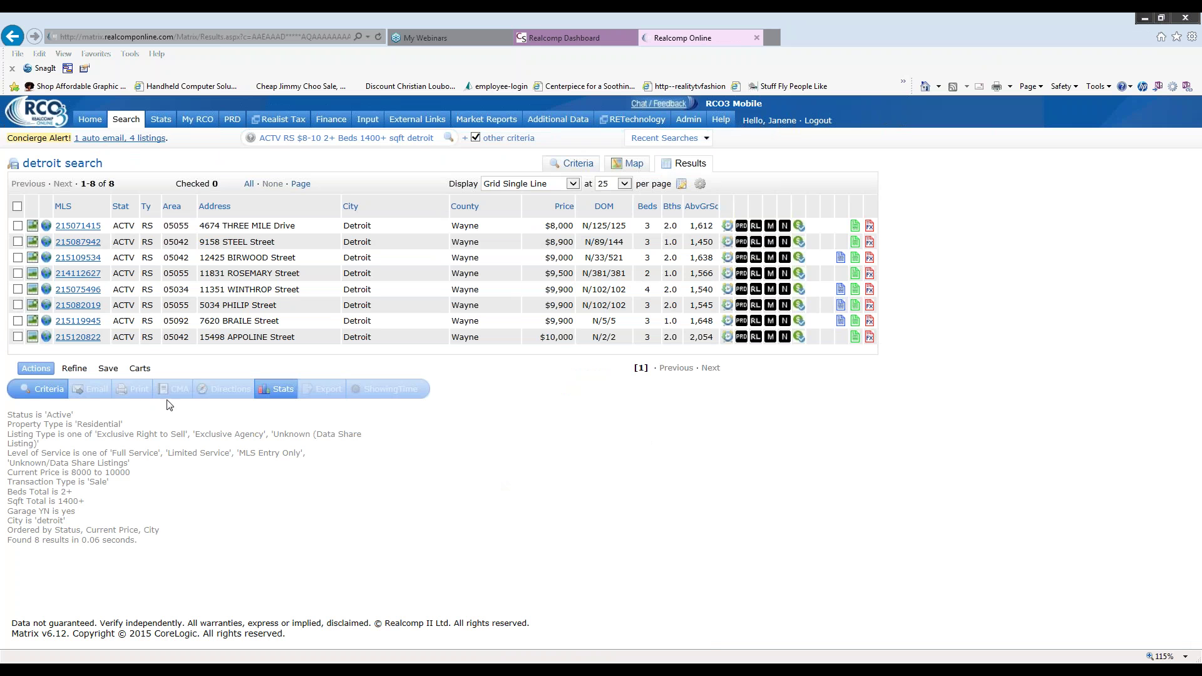
click(17, 226)
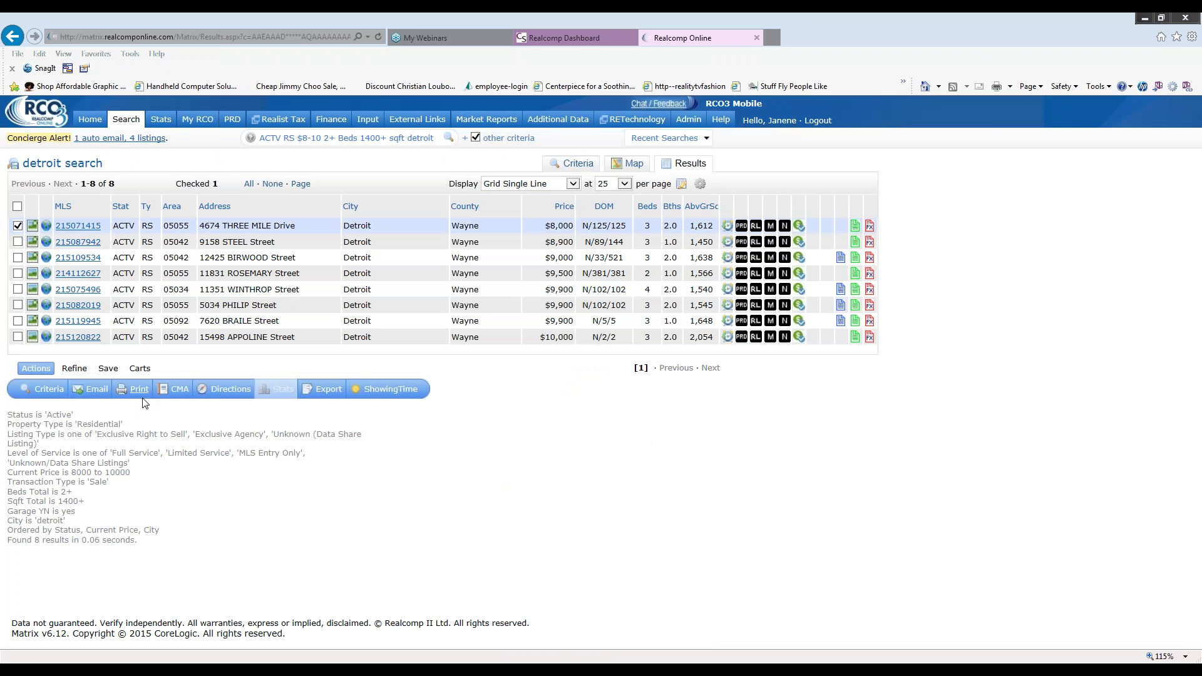
click(19, 227)
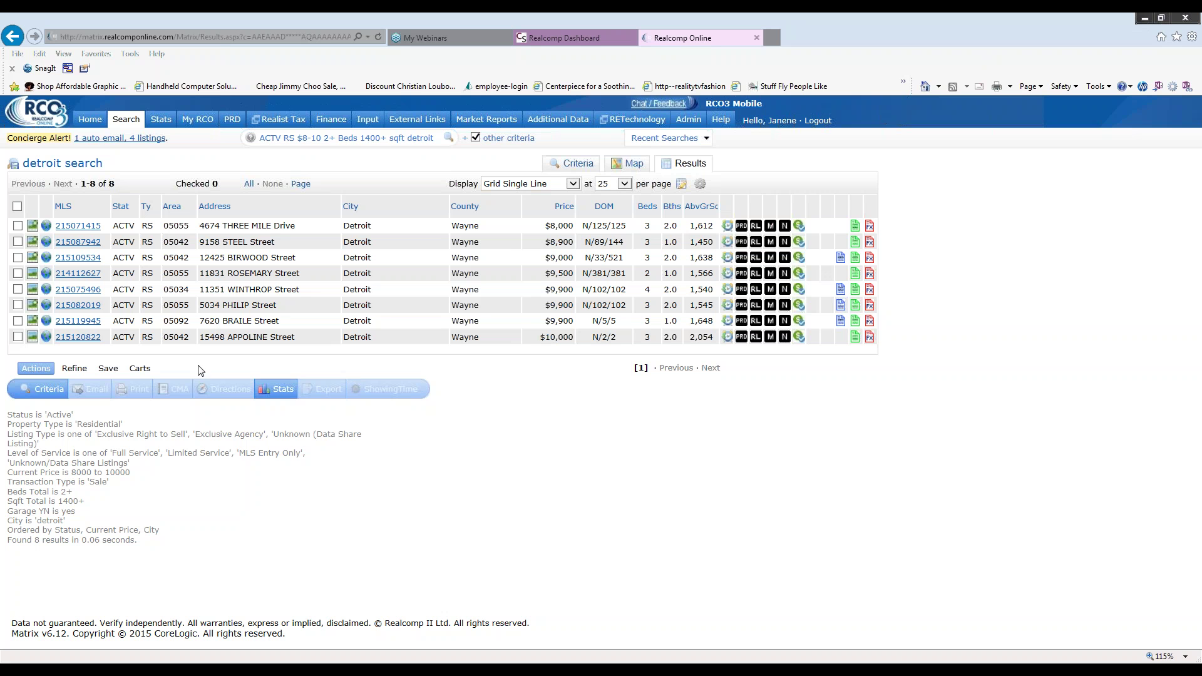
- Return to the home page, go to the Saved Searches list and expand the Southfield Condos search
click(90, 119)
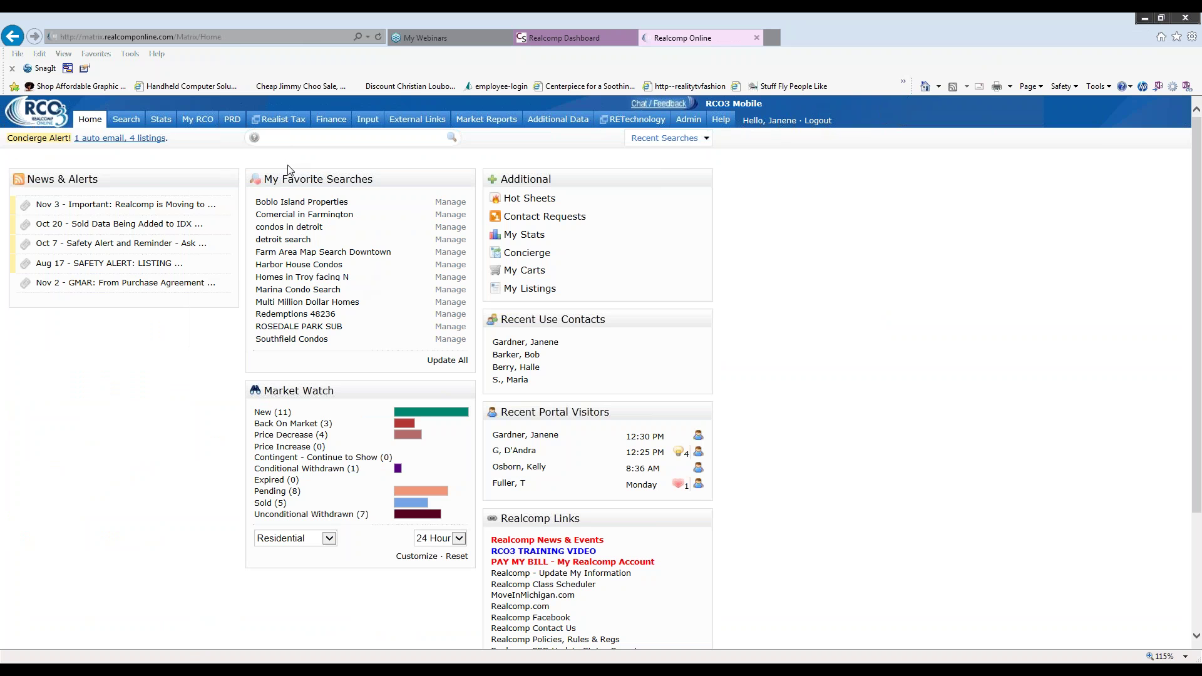
mouse_move(196, 124)
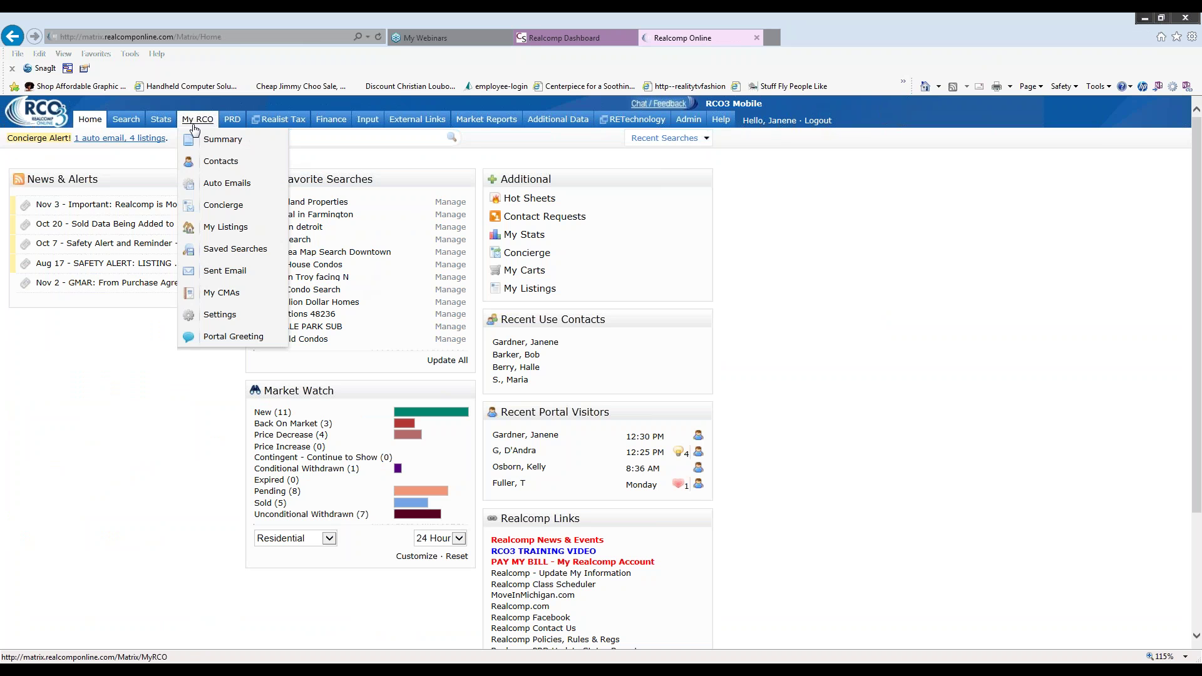
click(226, 250)
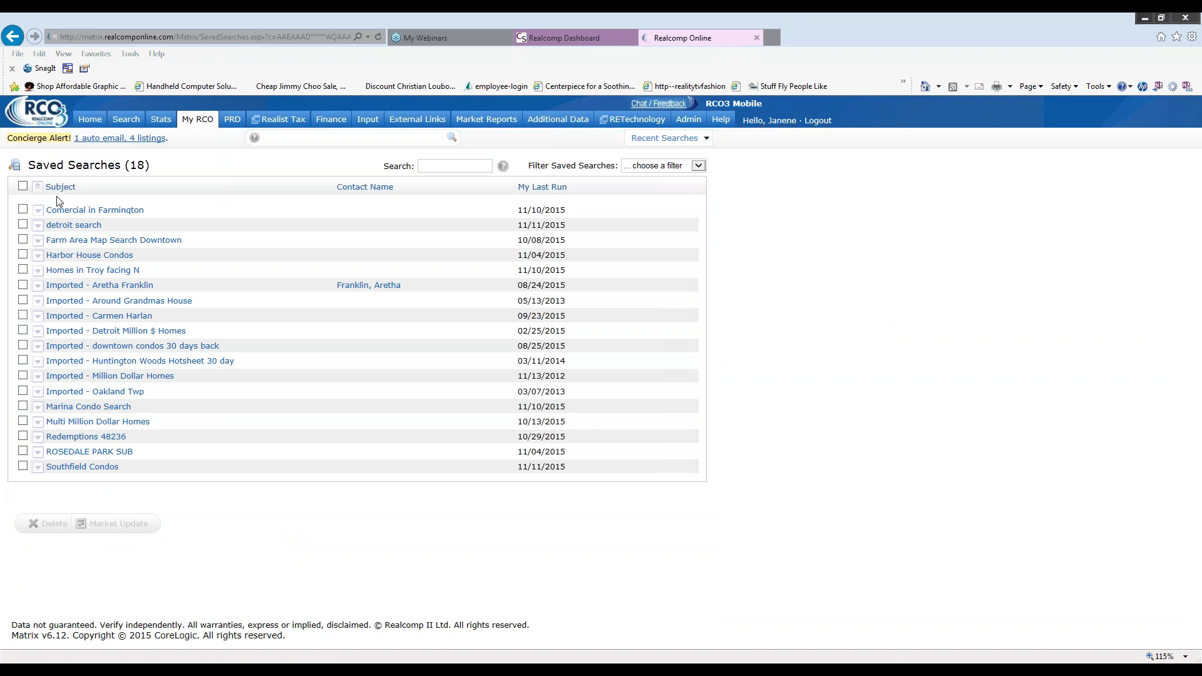
click(364, 188)
click(38, 469)
scroll(714, 423, down, 1)
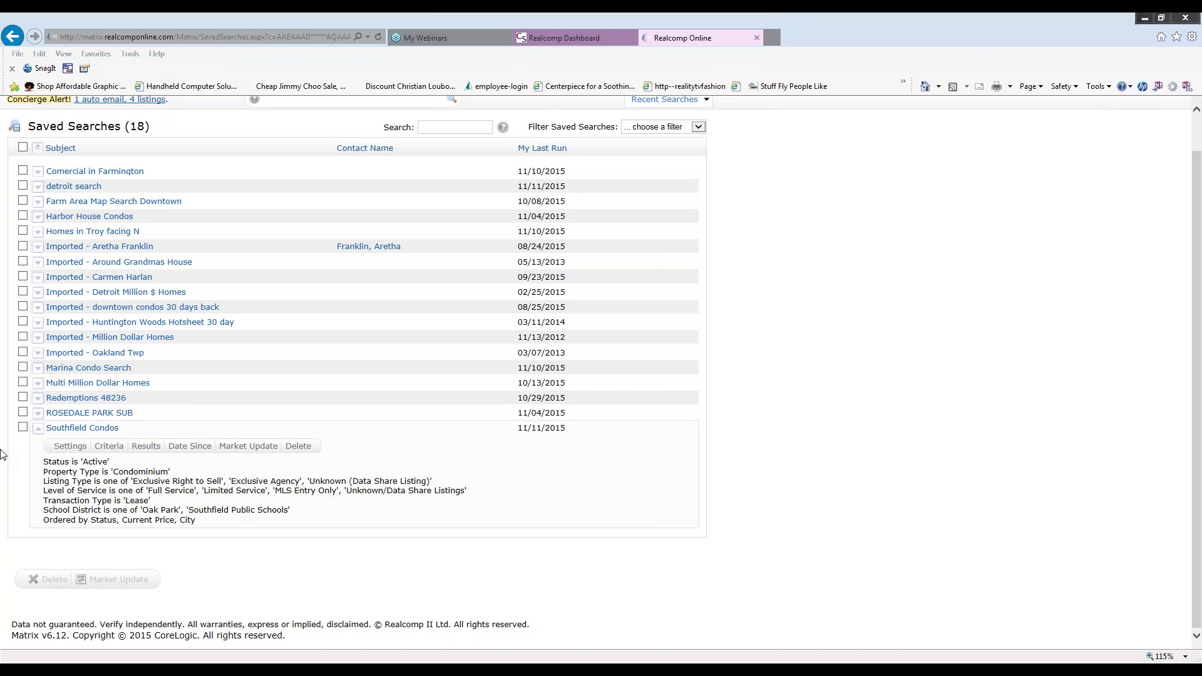
- Review the contact and favorite options in the Southfield Condos search settings, keep it enabled as a favorite, and save
click(70, 447)
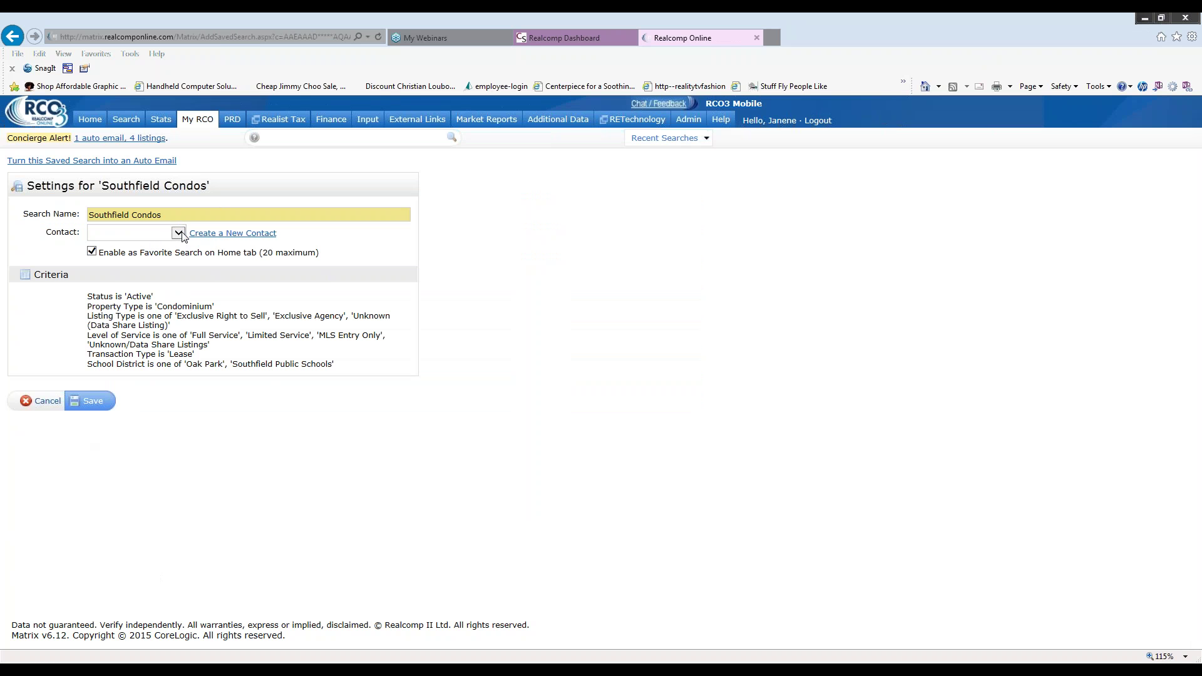
click(179, 233)
click(182, 235)
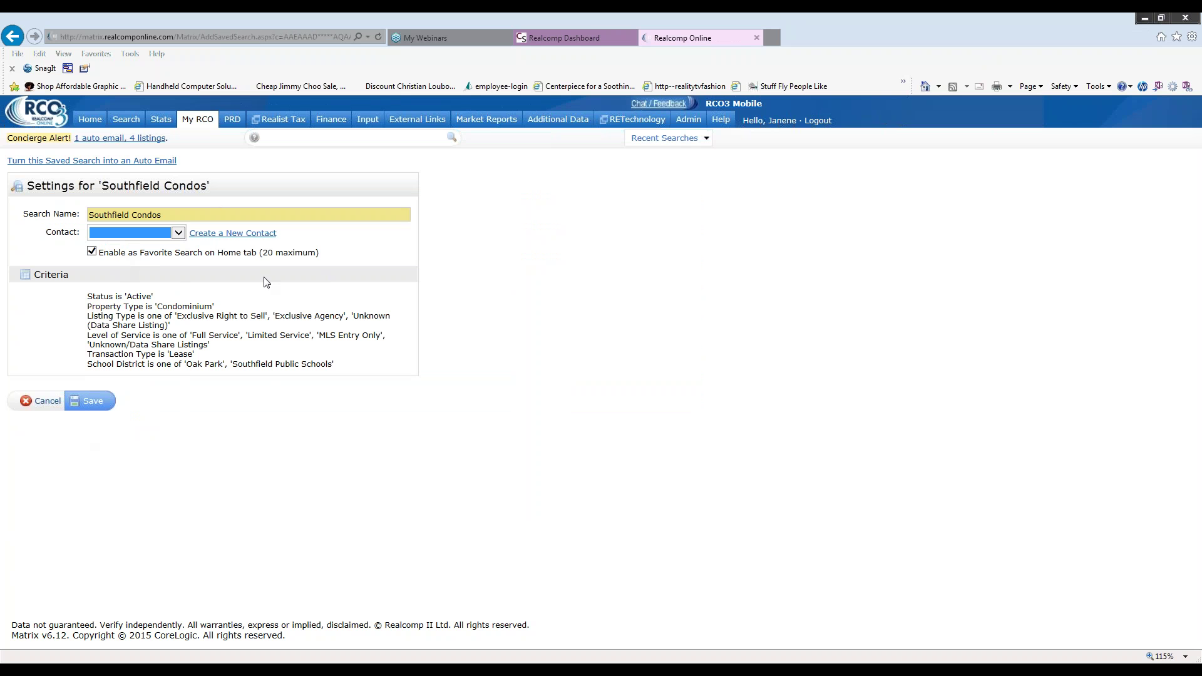
click(92, 258)
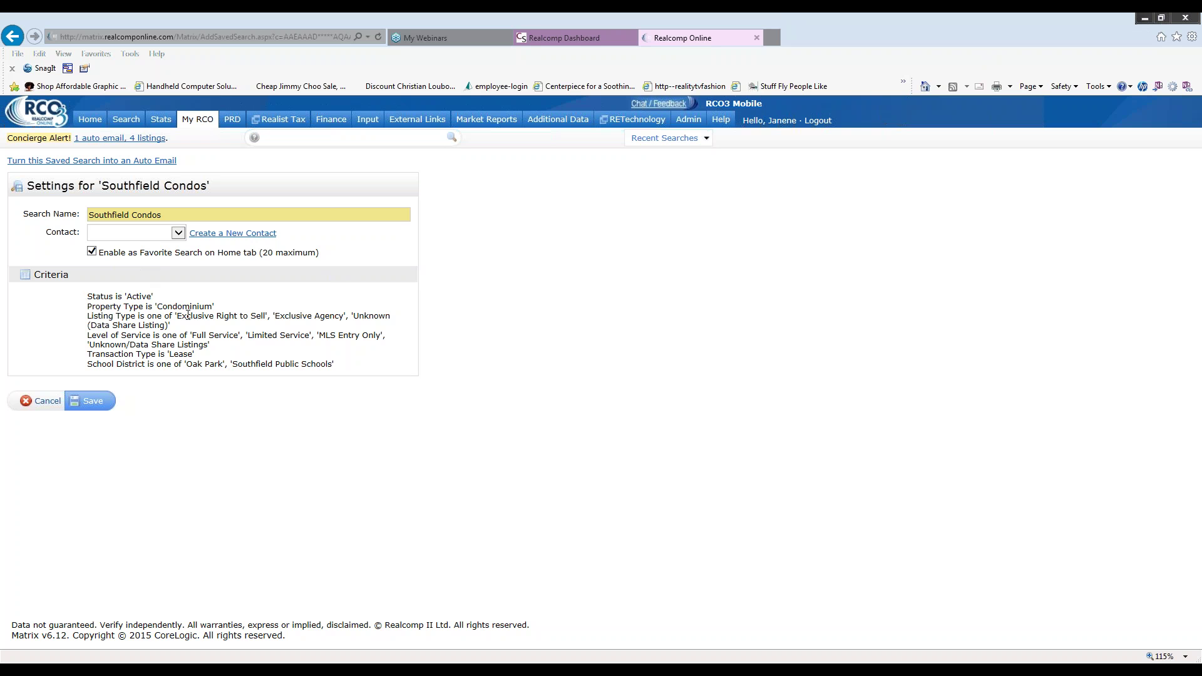
click(92, 402)
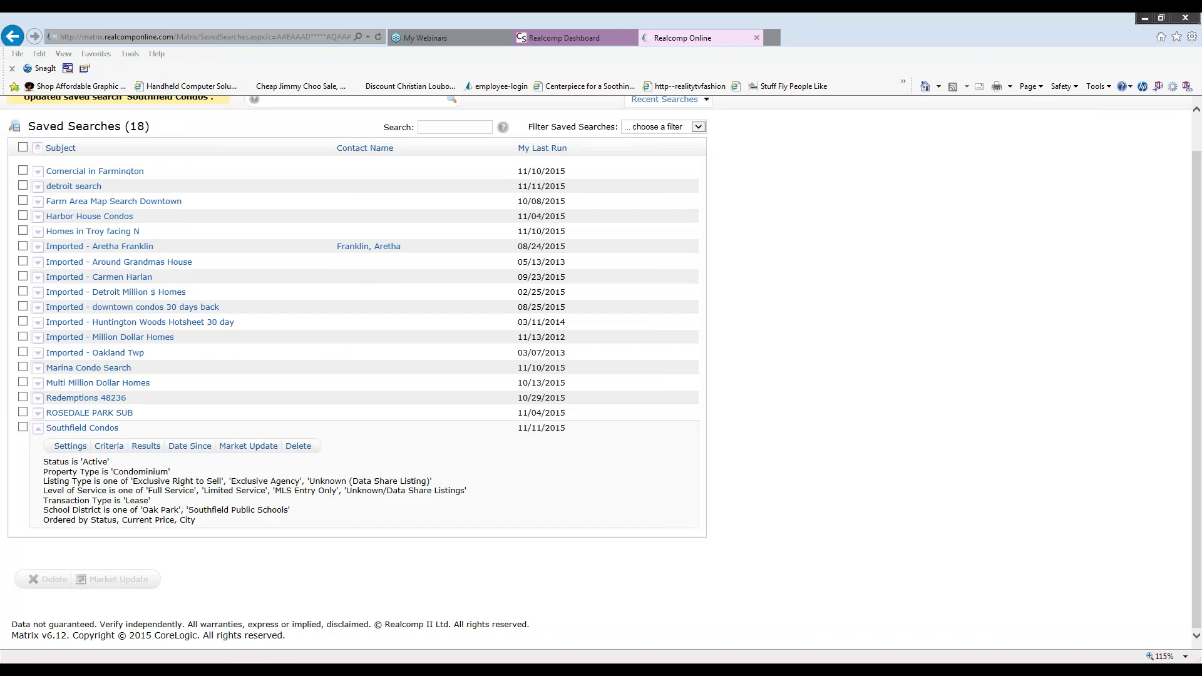
- Open the criteria of the Southfield Condos search, review the fields, and save the criteria and search settings
click(111, 448)
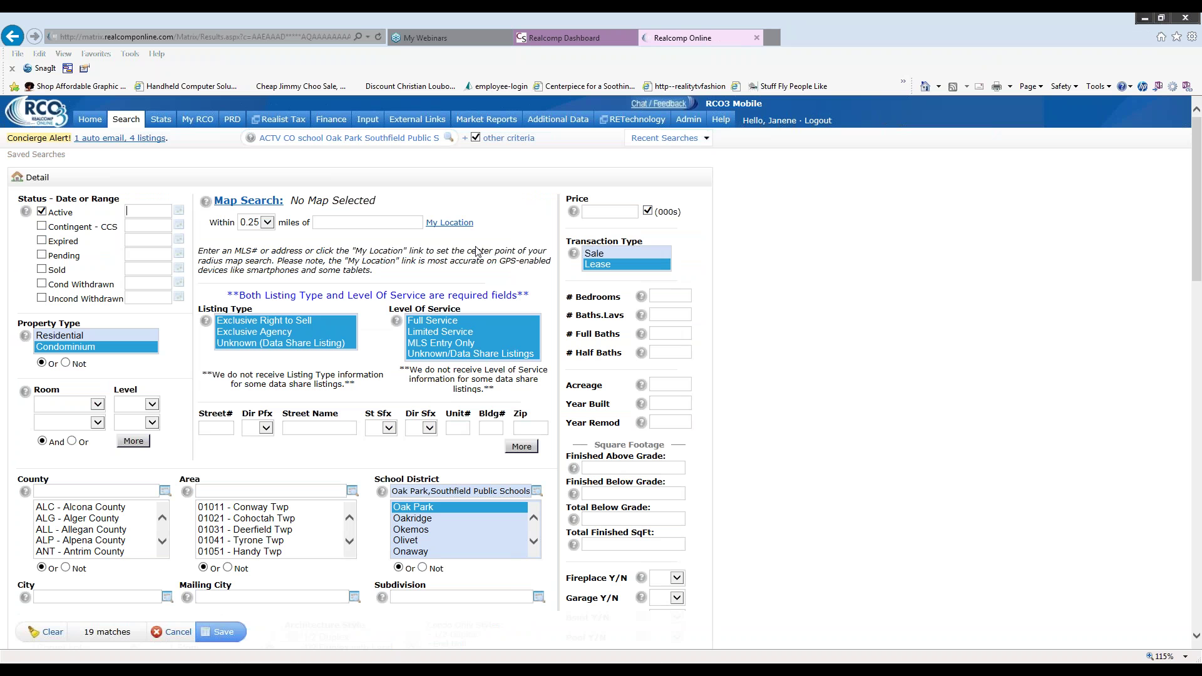
scroll(601, 369, down, 10)
scroll(556, 335, down, 3)
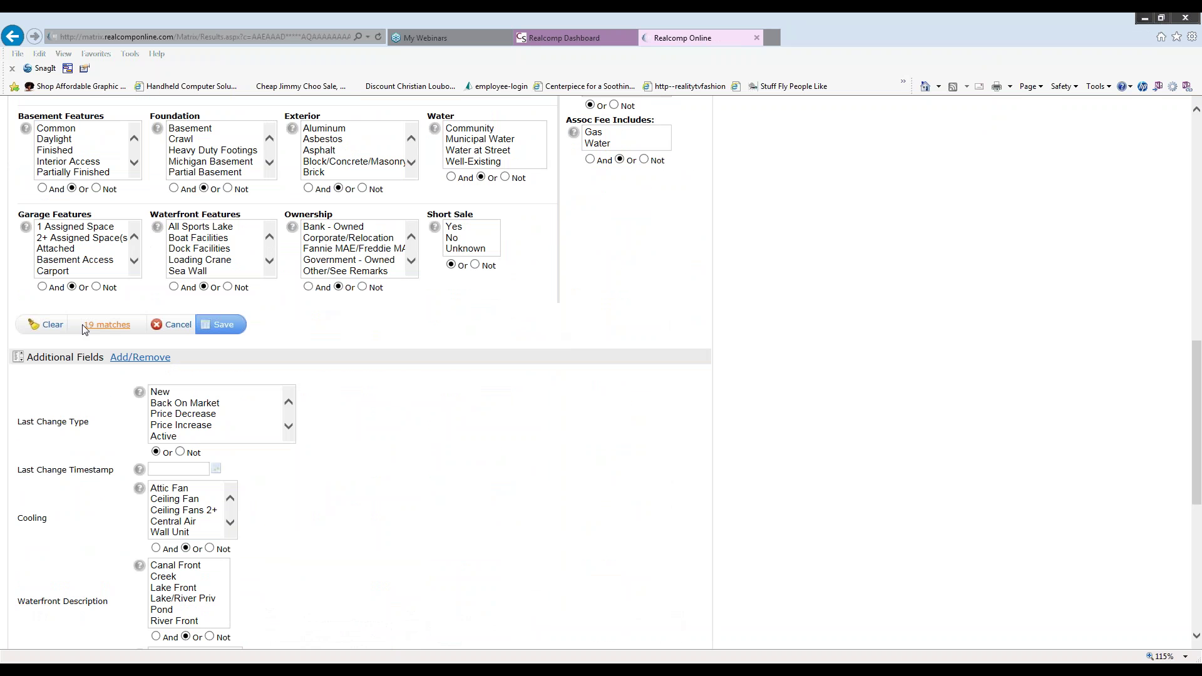
click(224, 325)
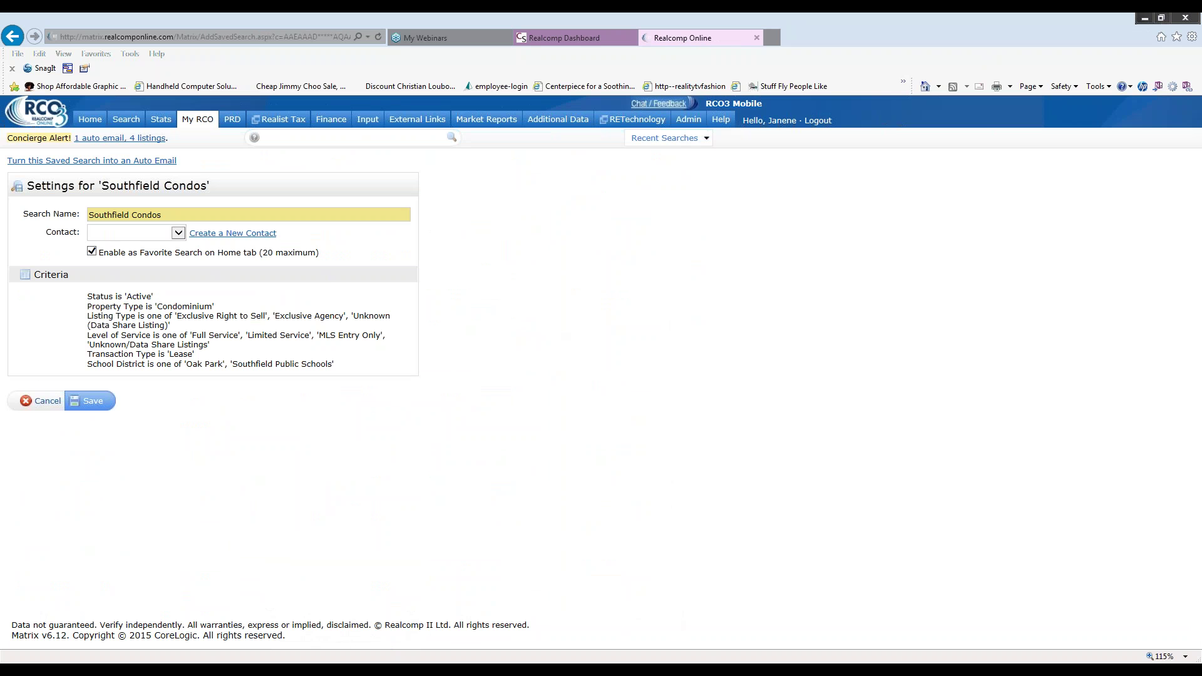
click(94, 402)
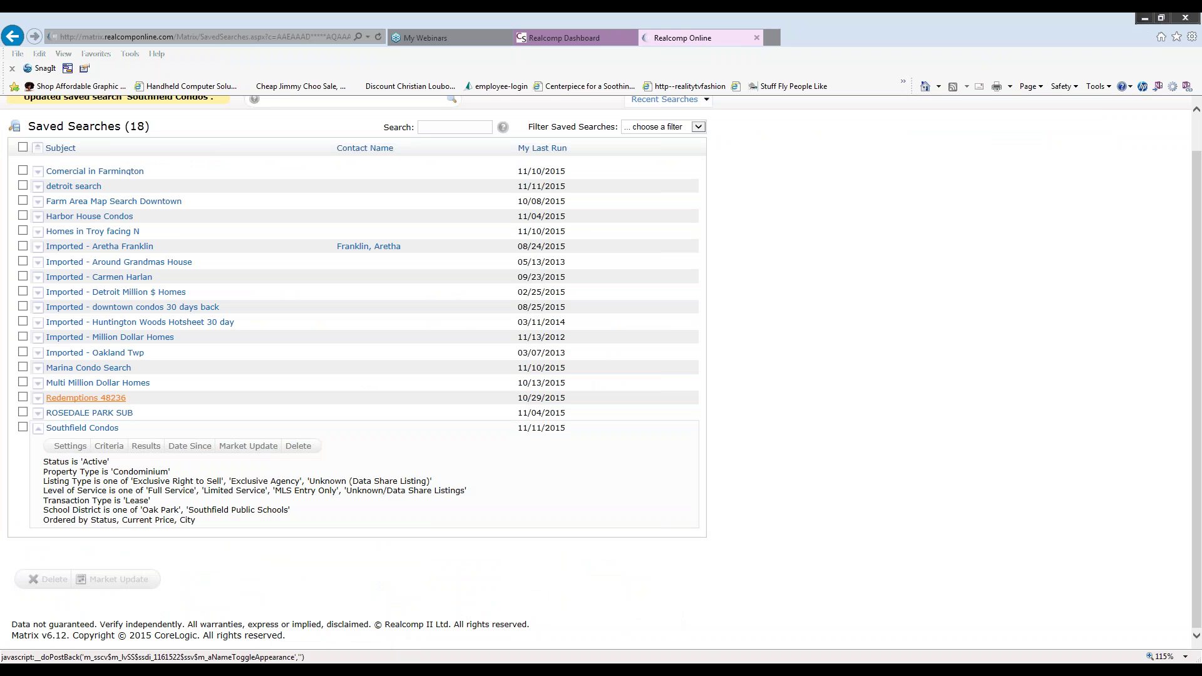
- Open the results of the Southfield Condos search and show them in the Thumbnail display
click(154, 451)
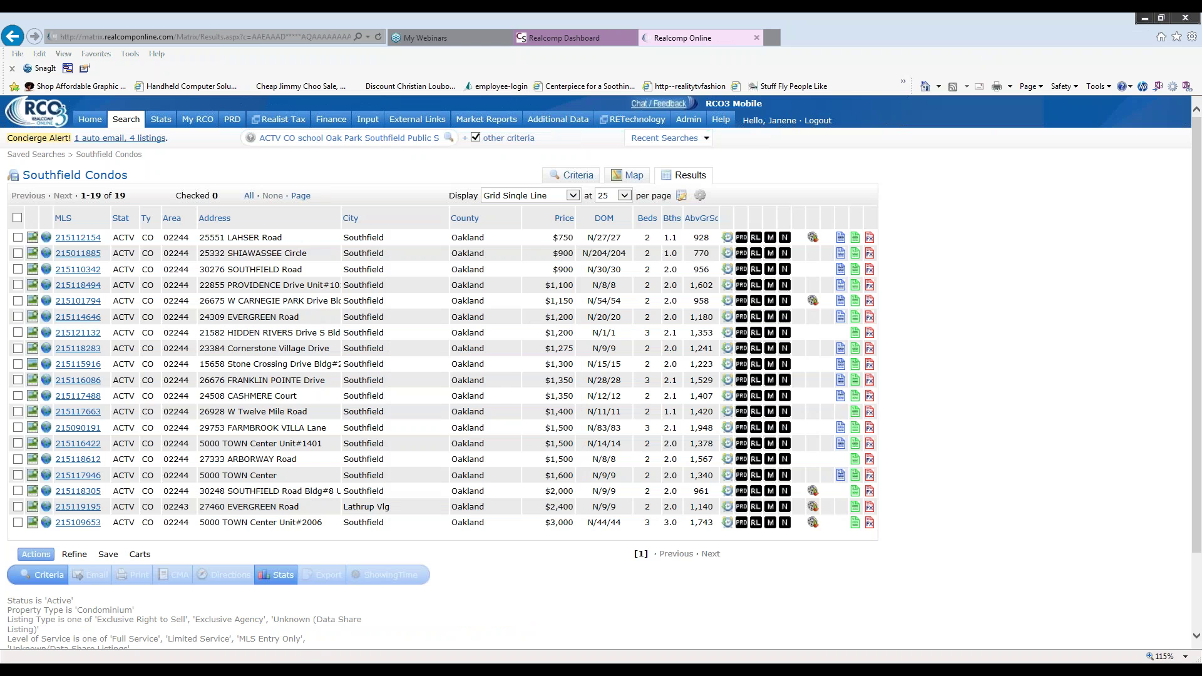
click(572, 196)
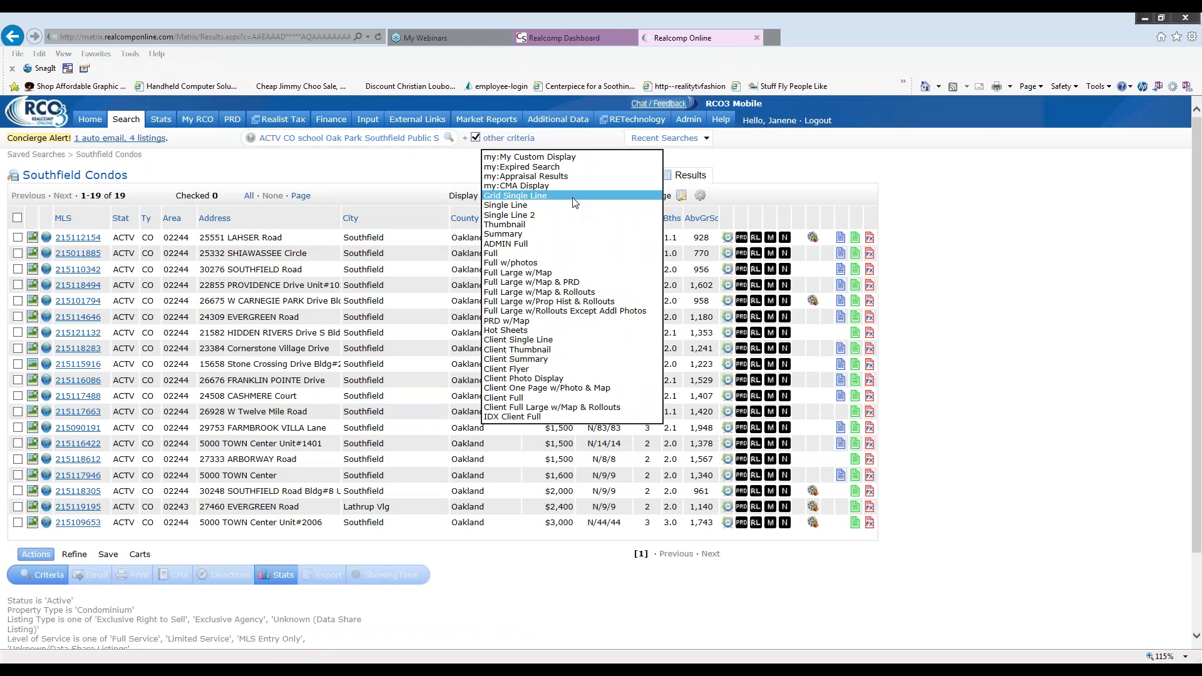
click(505, 224)
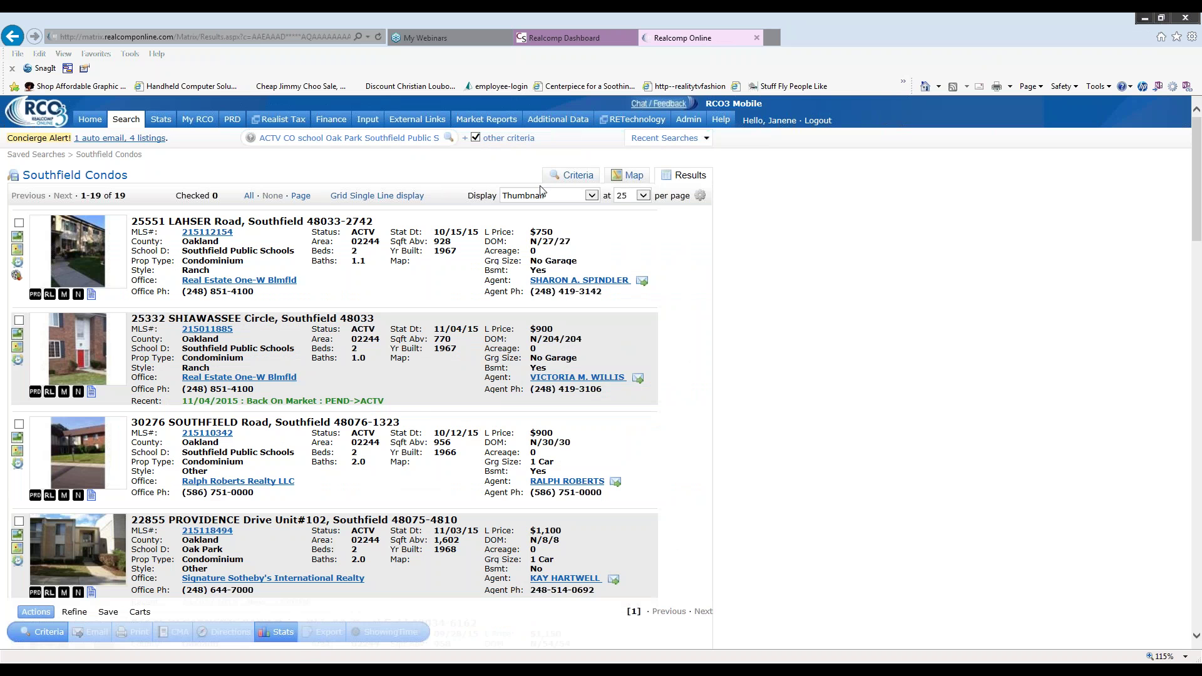
- Change the results to the Summary display and skim through the listings
click(591, 196)
click(578, 205)
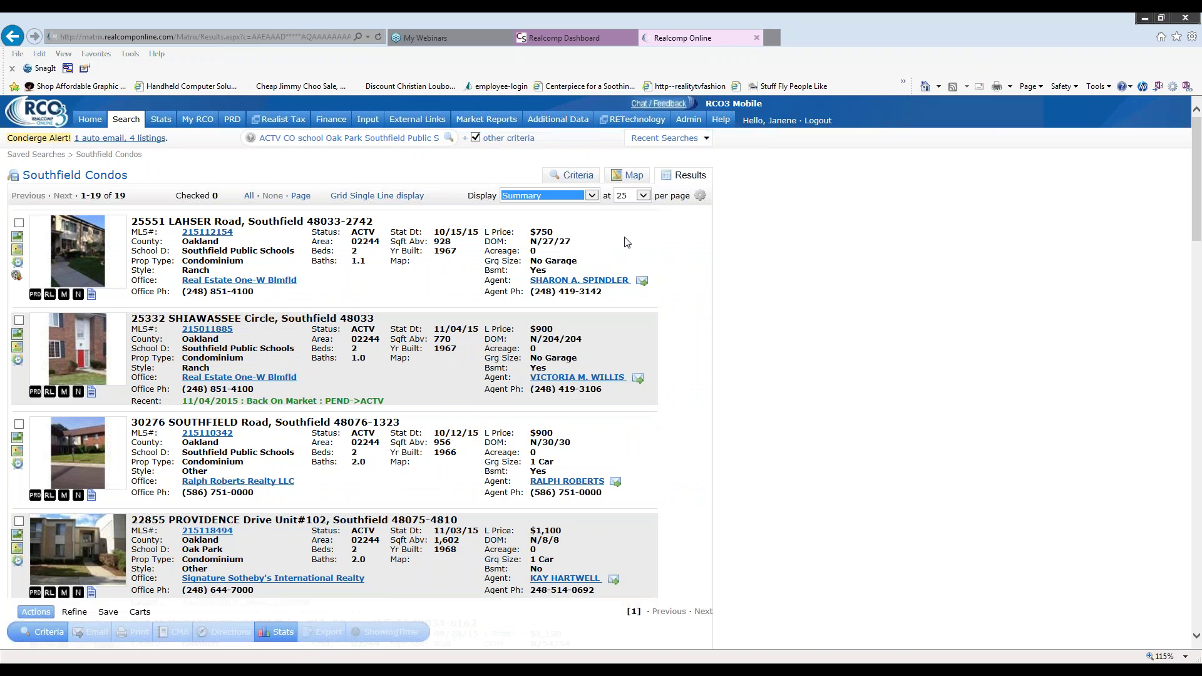
scroll(661, 285, down, 15)
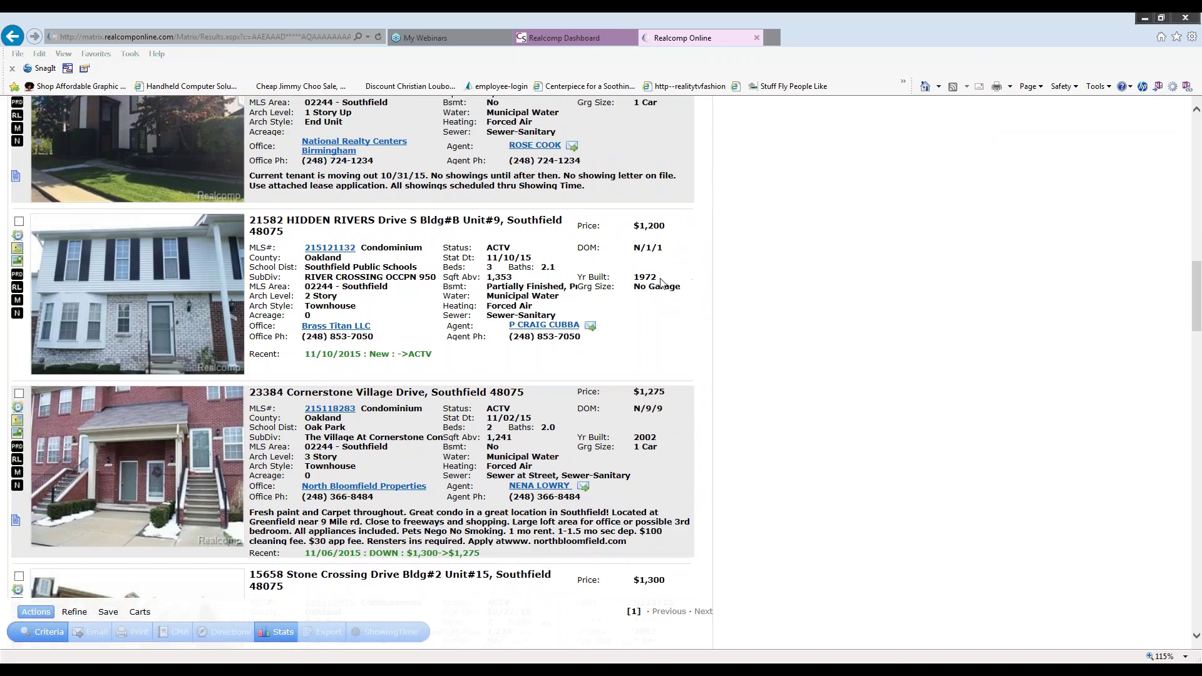
scroll(661, 286, up, 8)
scroll(661, 285, up, 8)
- Change the results to the Full Large w/Map & Rollouts display and read through the first listing's details
click(592, 195)
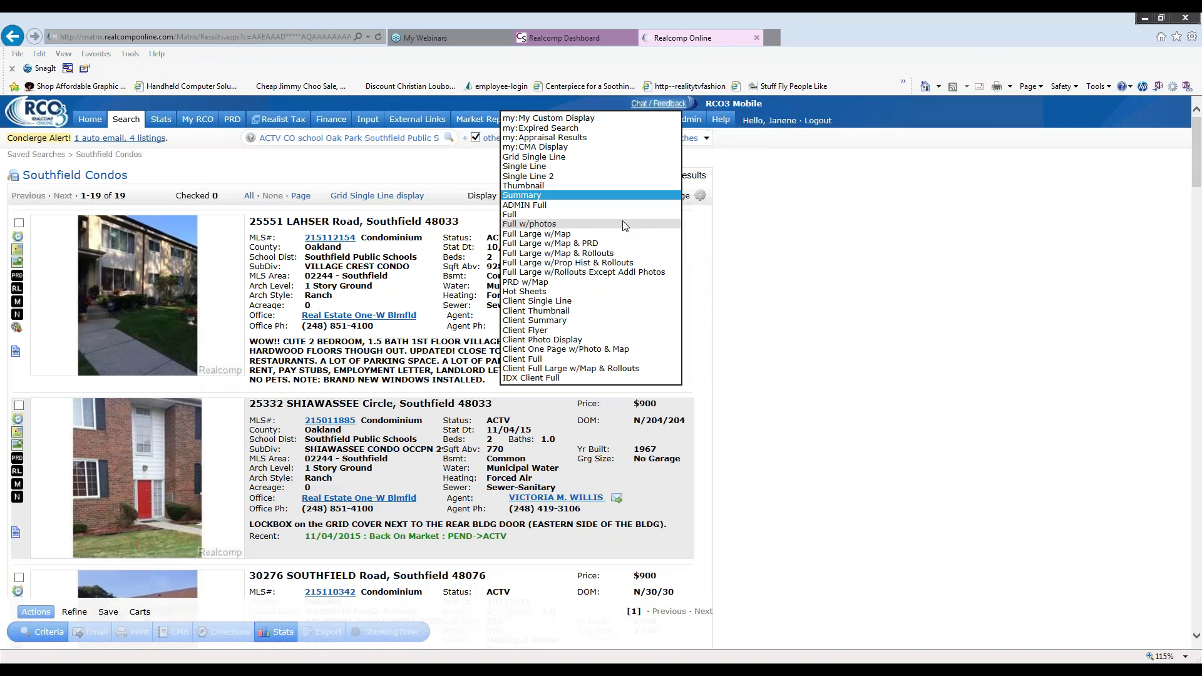
click(619, 253)
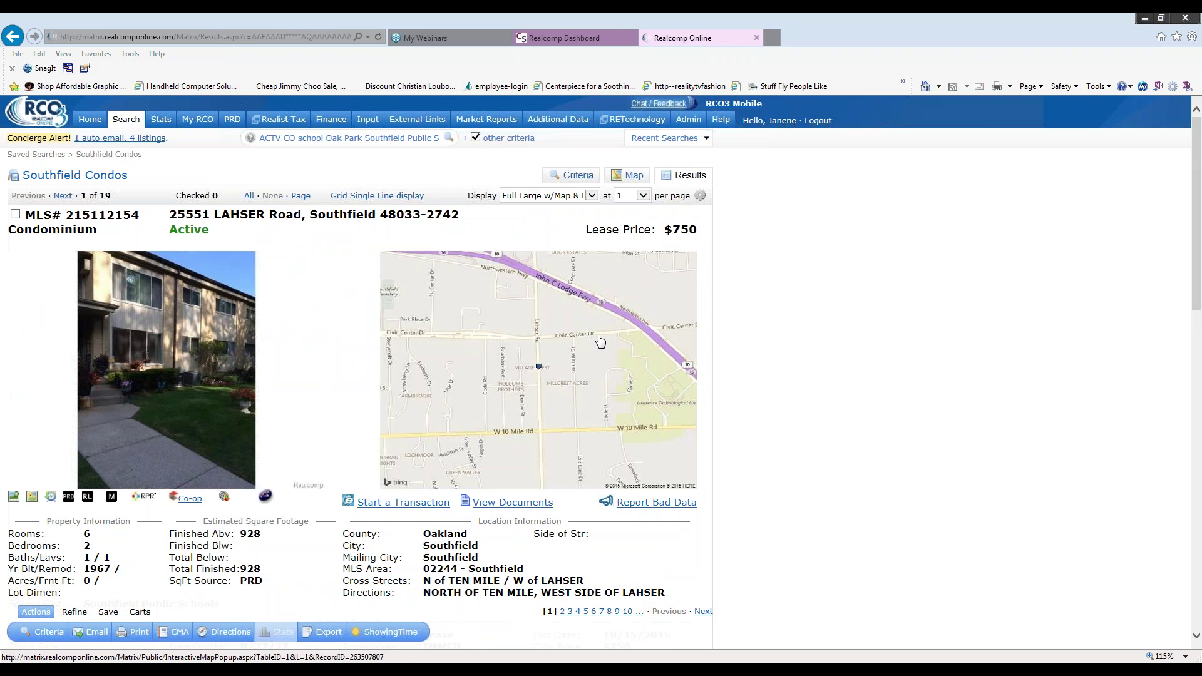
scroll(599, 341, down, 10)
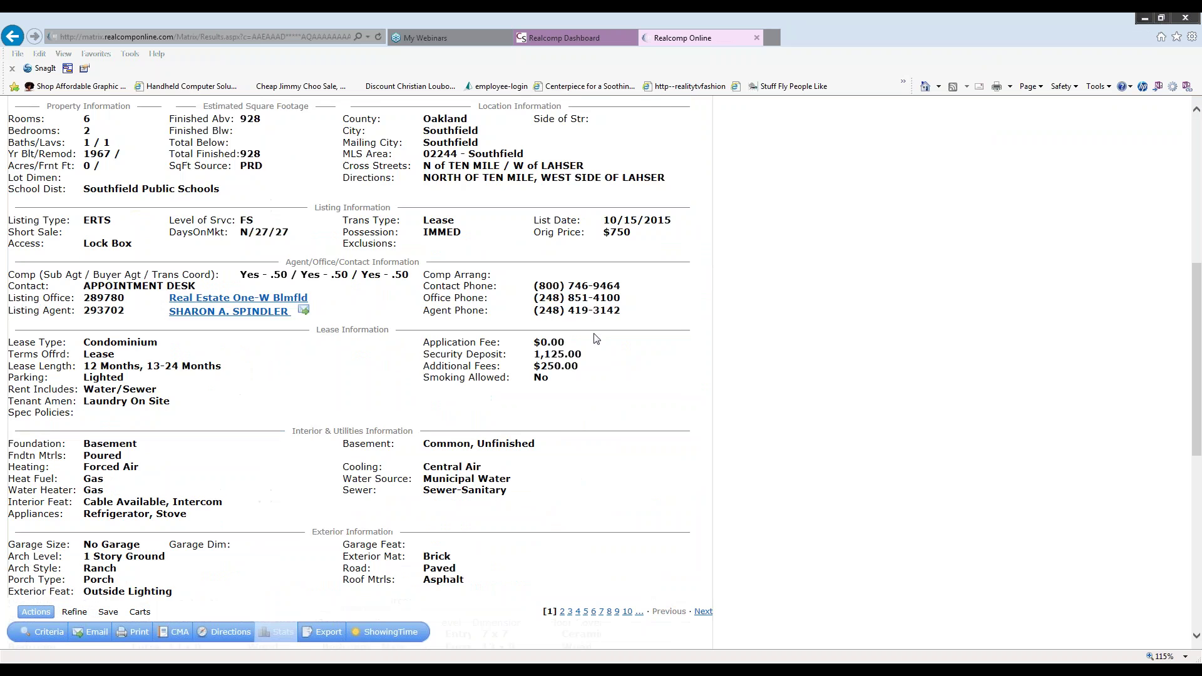
scroll(591, 335, down, 5)
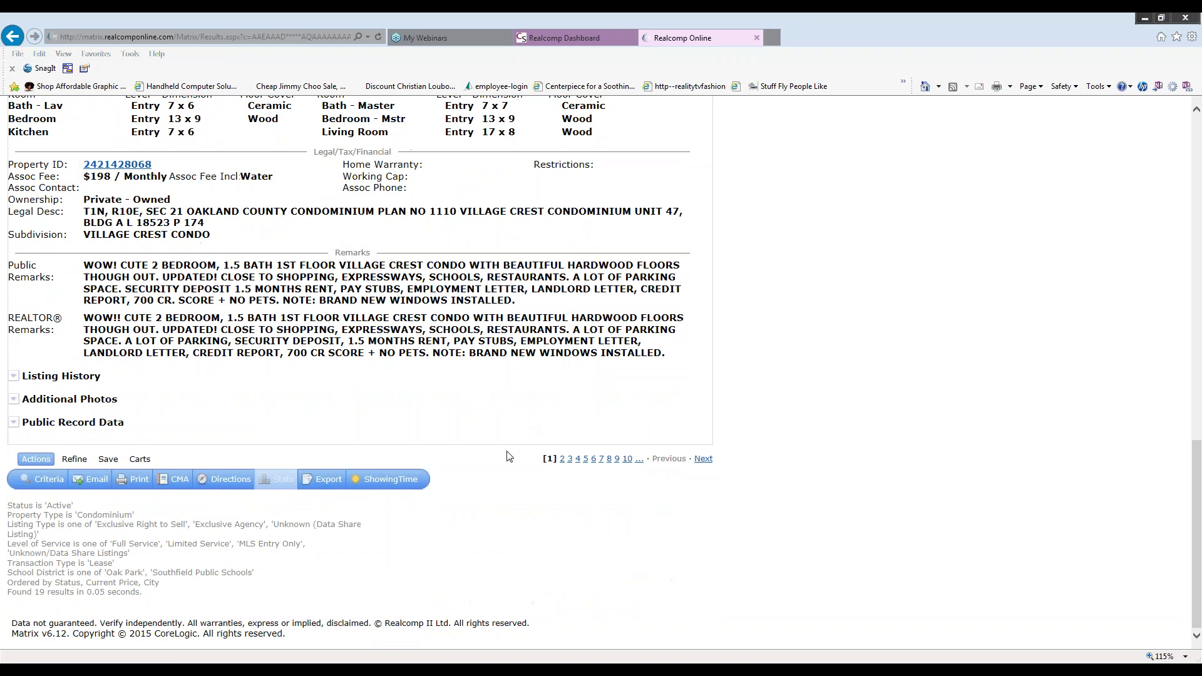
- Page forward through the full-detail results to the third listing
click(704, 460)
scroll(741, 467, down, 5)
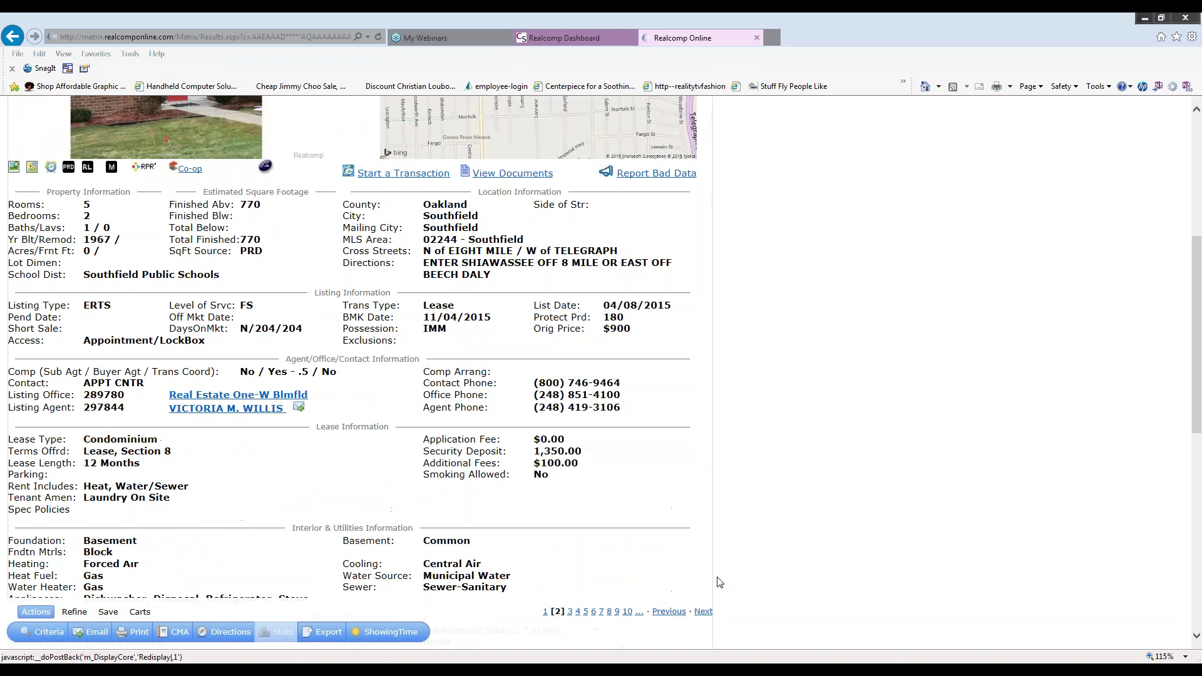
click(704, 611)
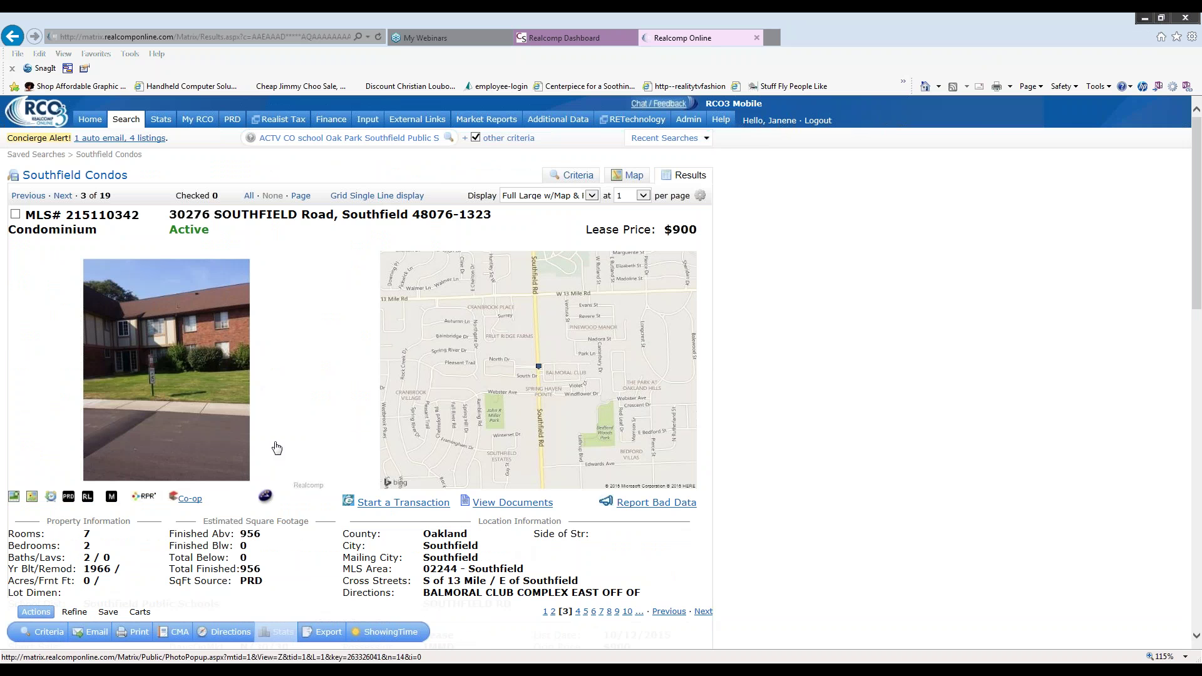
- Go back to Saved Searches and run the Southfield Condos search with the Date Since option
mouse_move(198, 125)
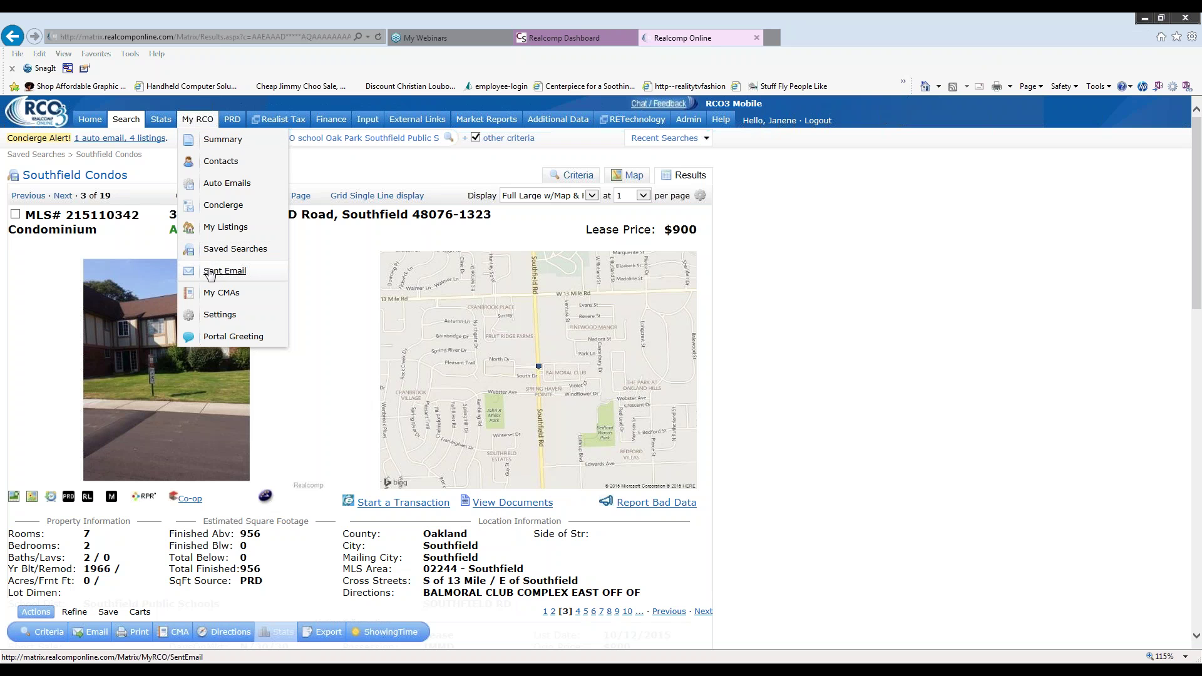
click(216, 248)
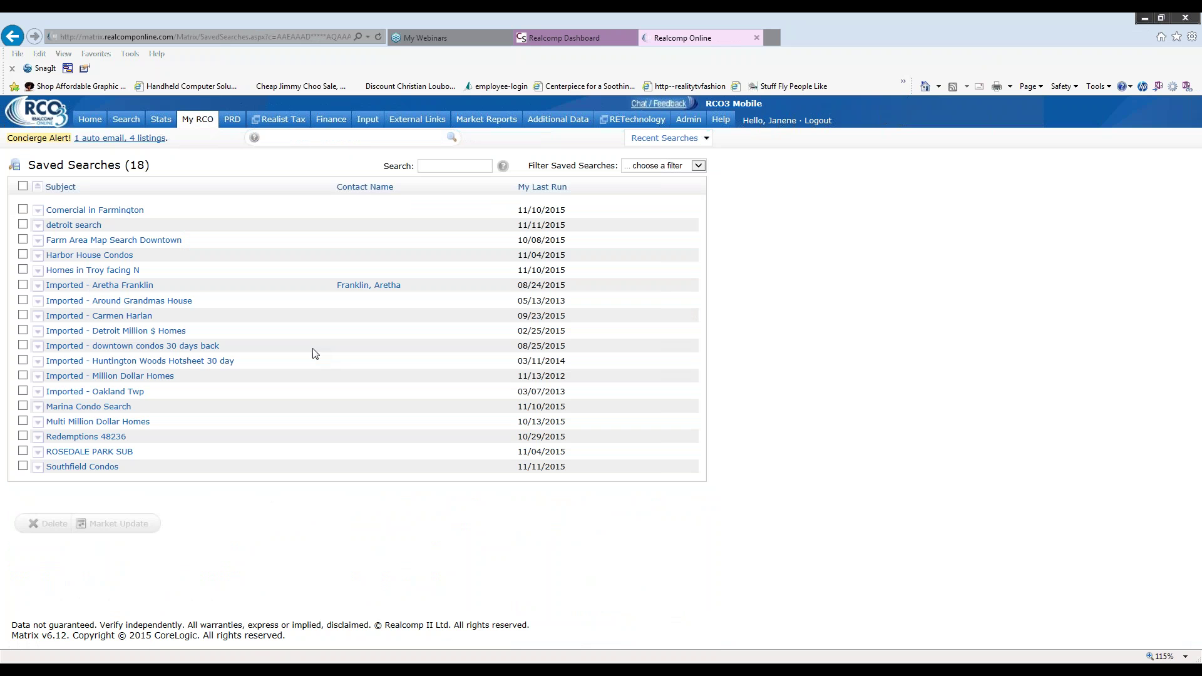
click(38, 470)
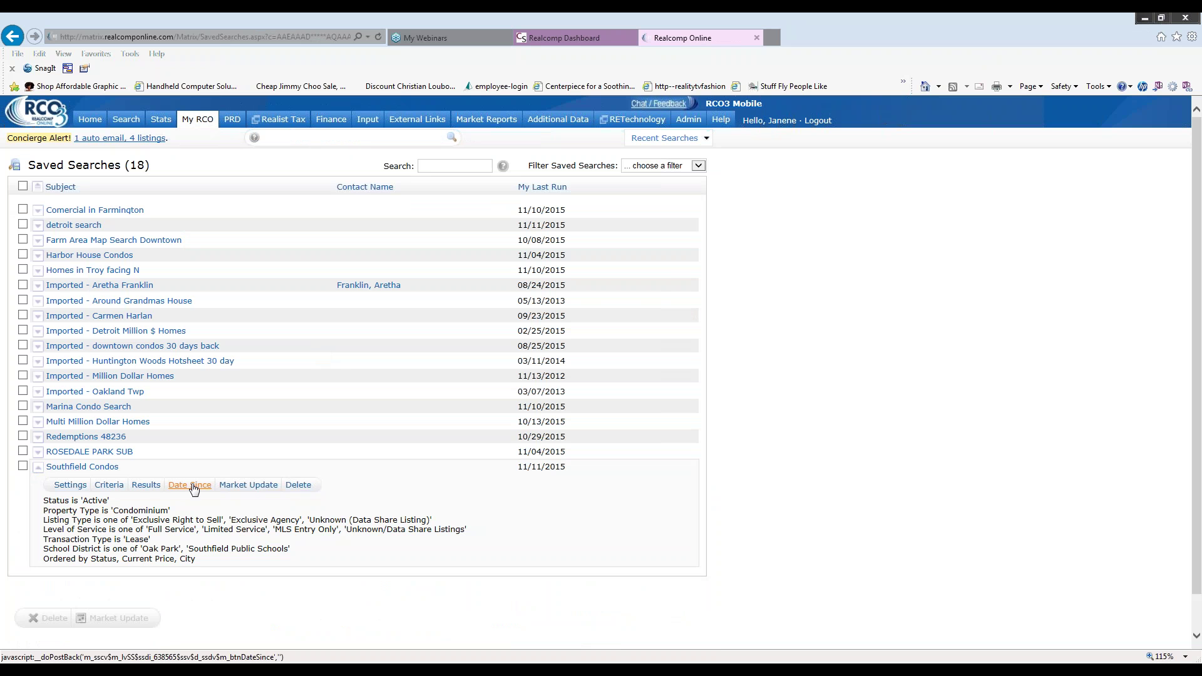
click(191, 486)
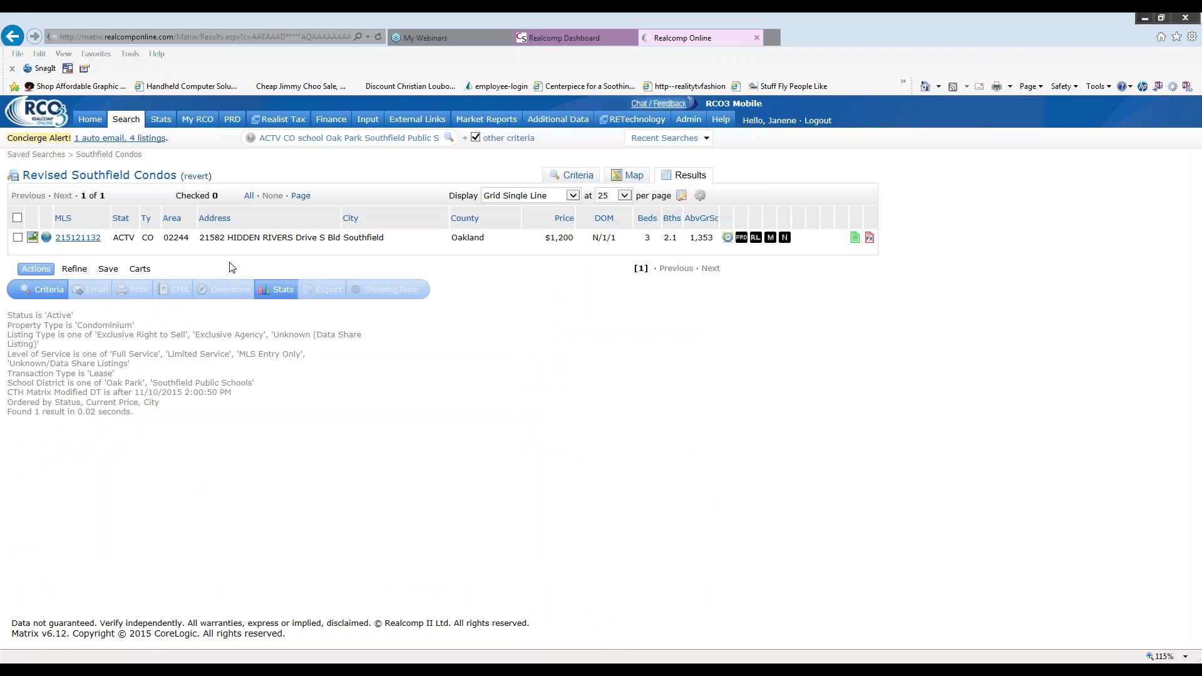
- Leave the revised Southfield Condos results and return to the Saved Searches list
mouse_move(124, 124)
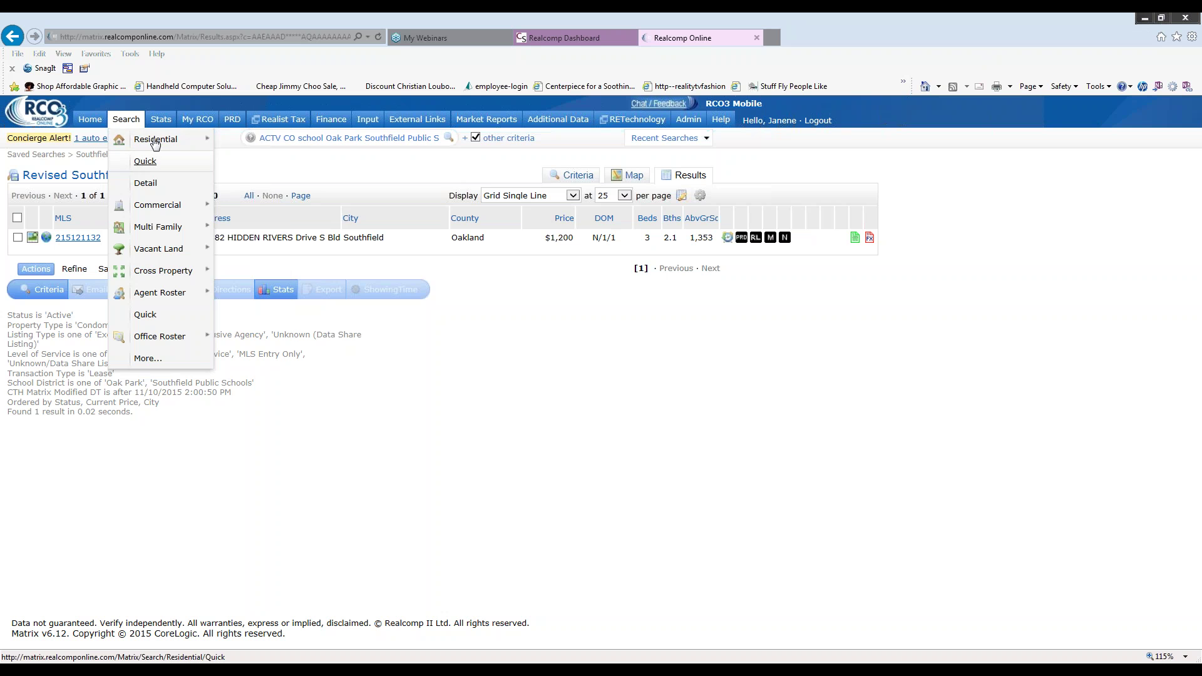
mouse_move(197, 120)
click(212, 253)
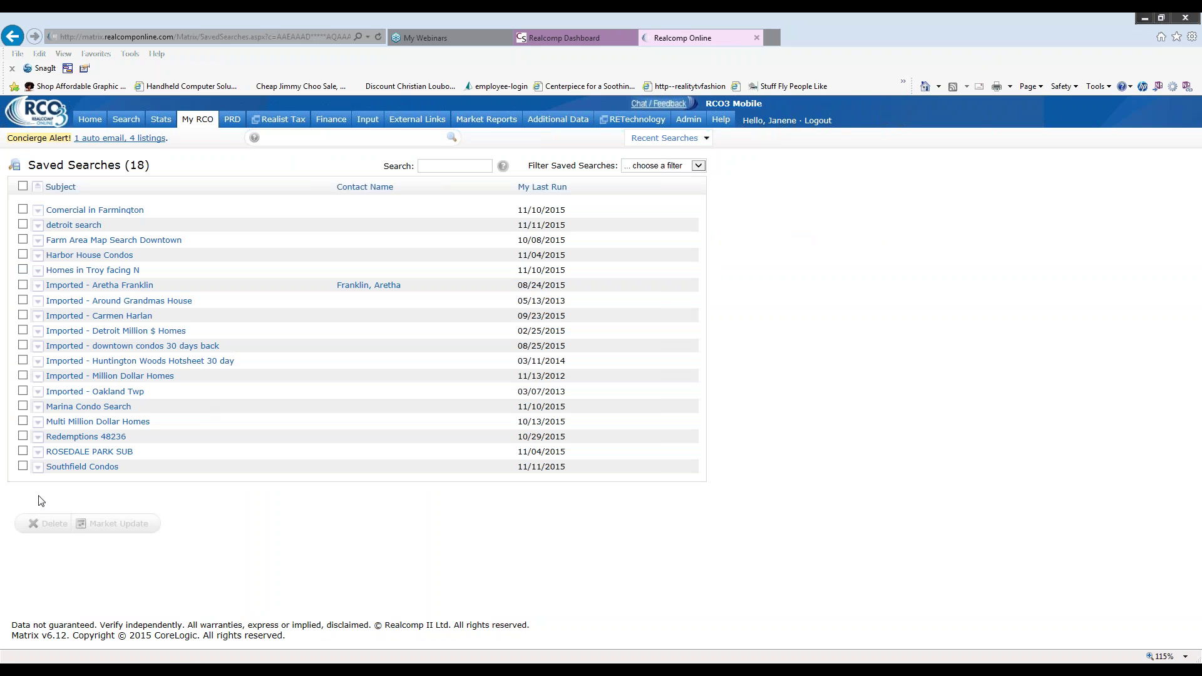
- Run a Market Update of the Southfield Condos saved search with the update range 0-850
click(38, 467)
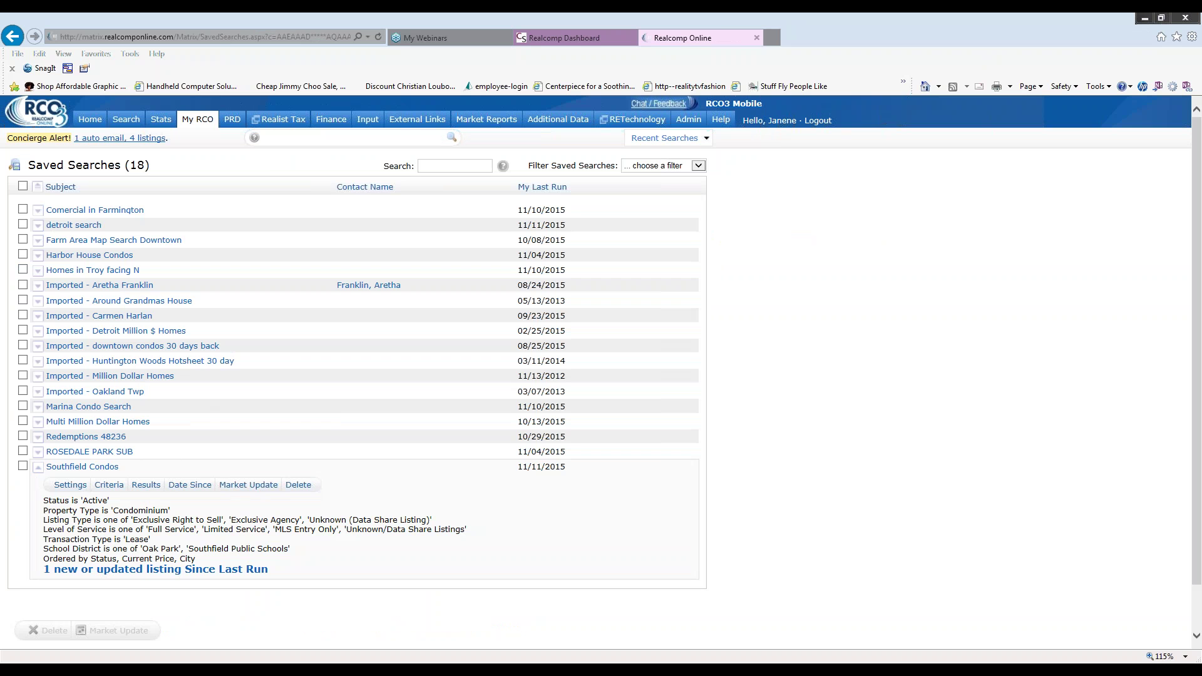
click(250, 487)
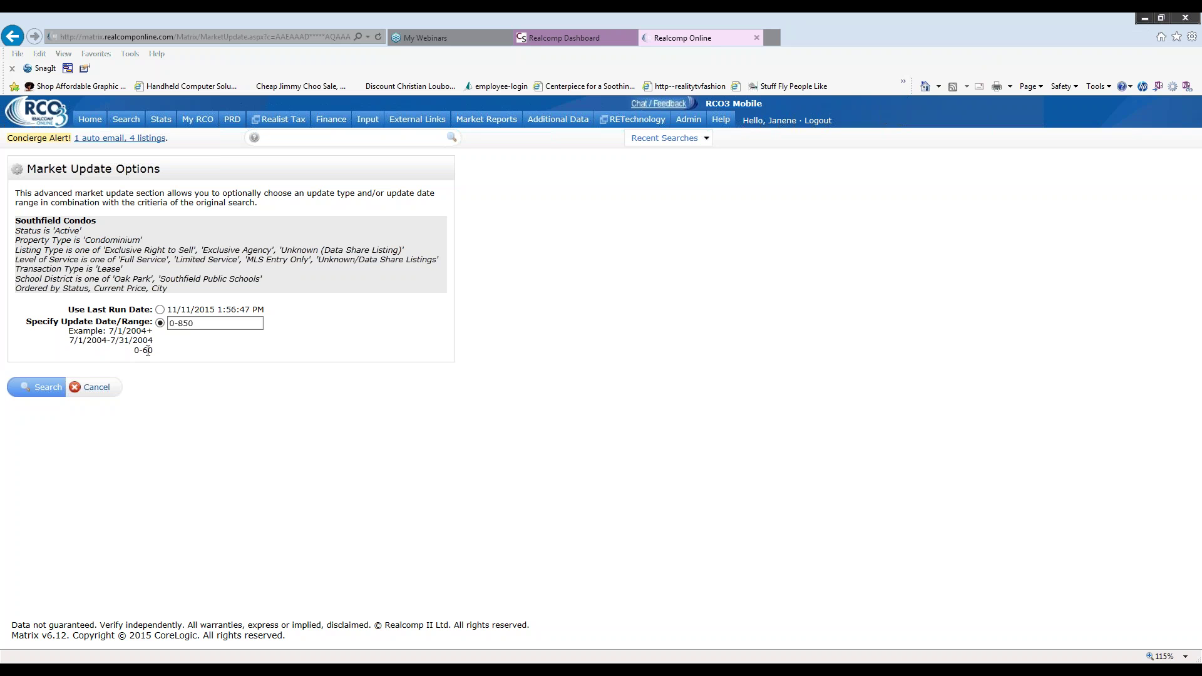
click(50, 388)
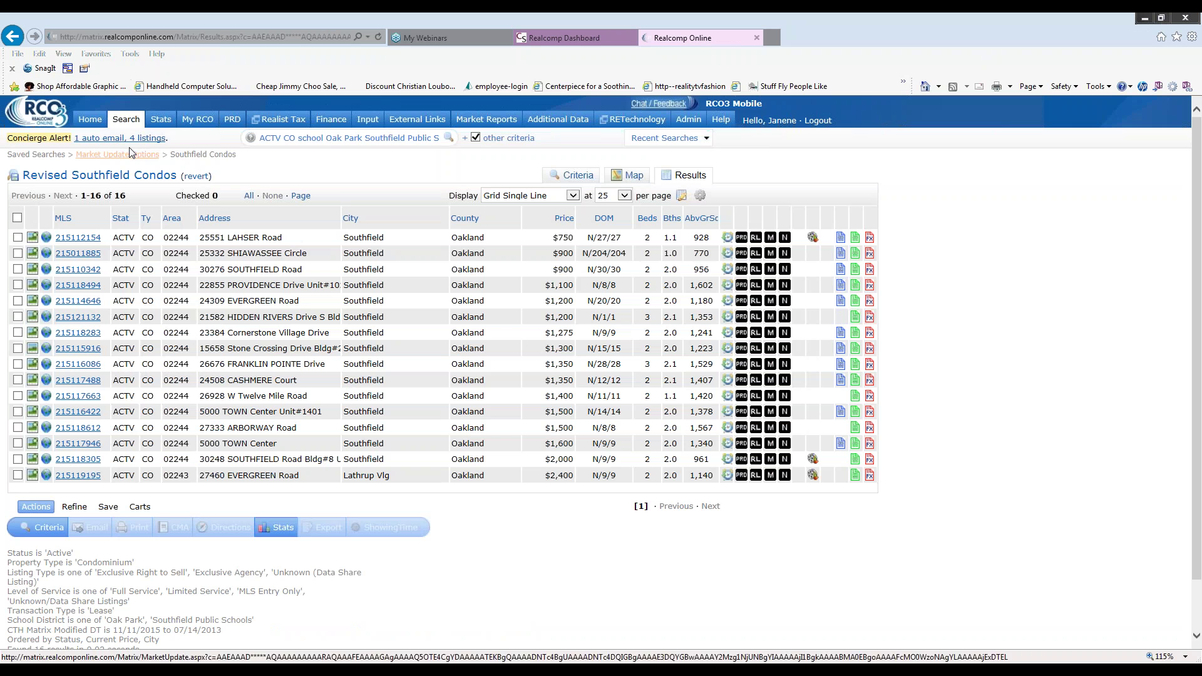
- Return to the Saved Searches list and open the settings of the Southfield Condos search
mouse_move(199, 129)
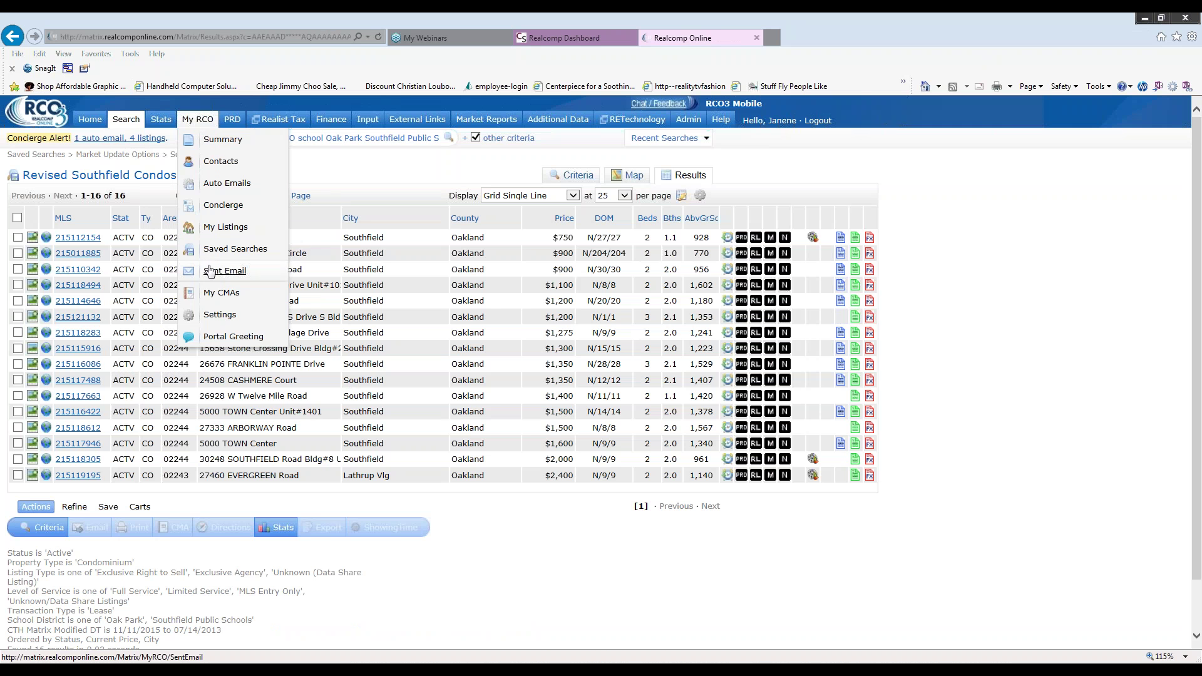
click(235, 248)
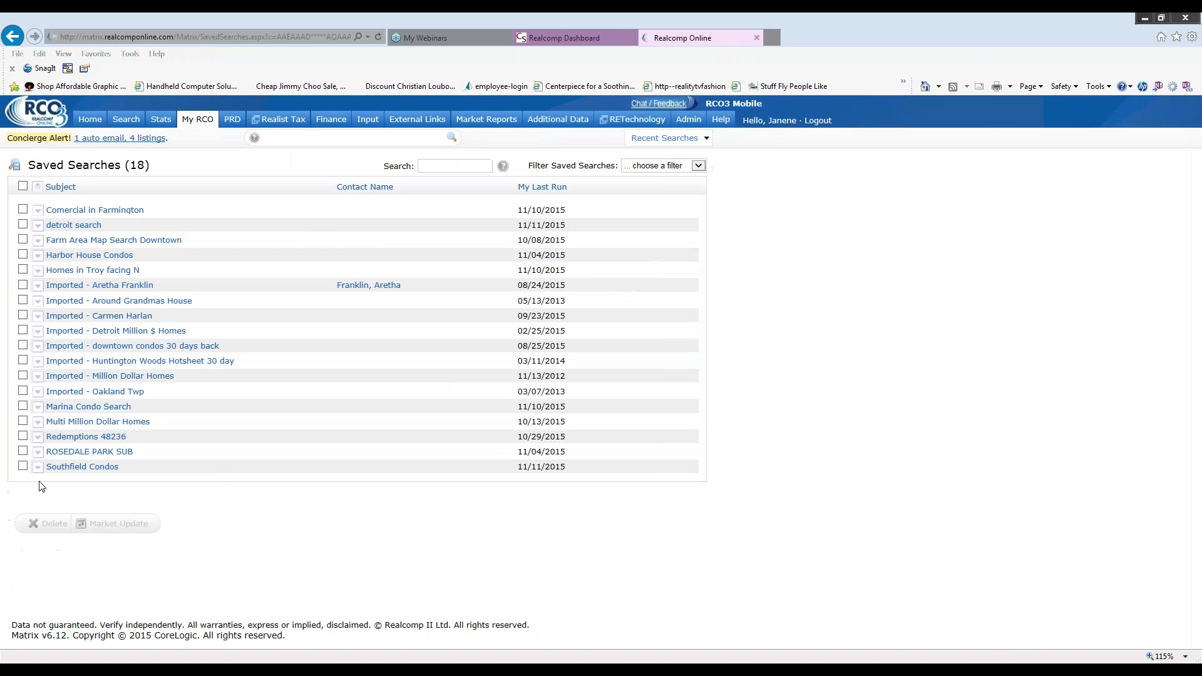
click(38, 468)
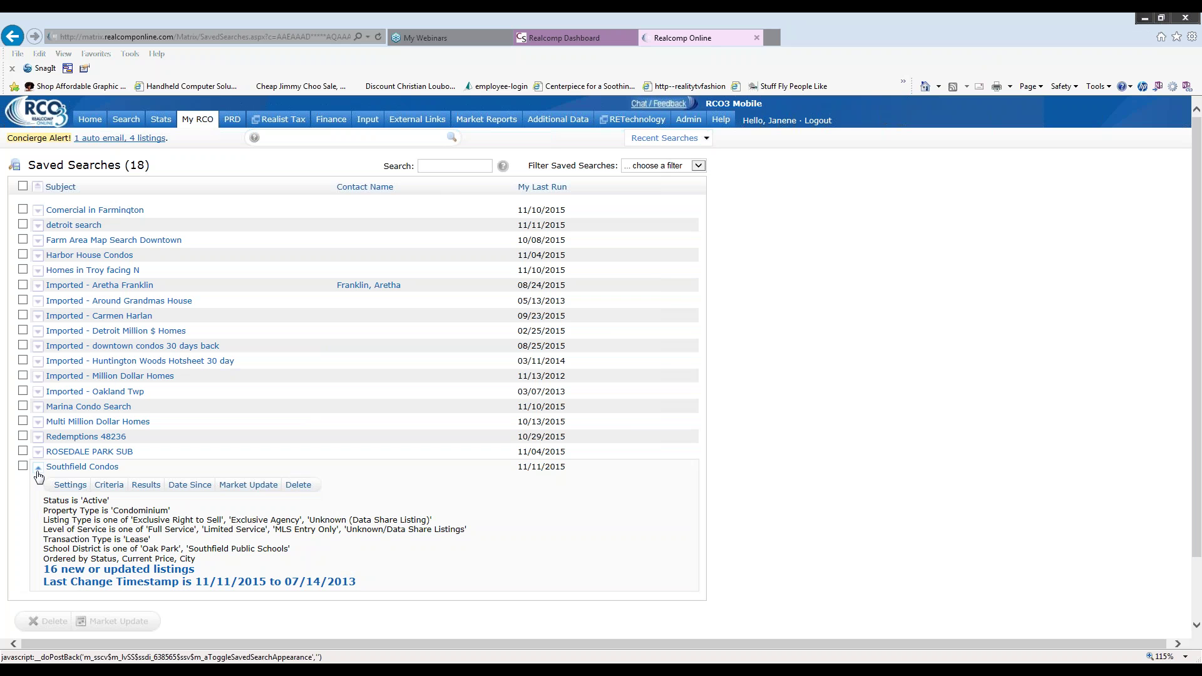
click(70, 487)
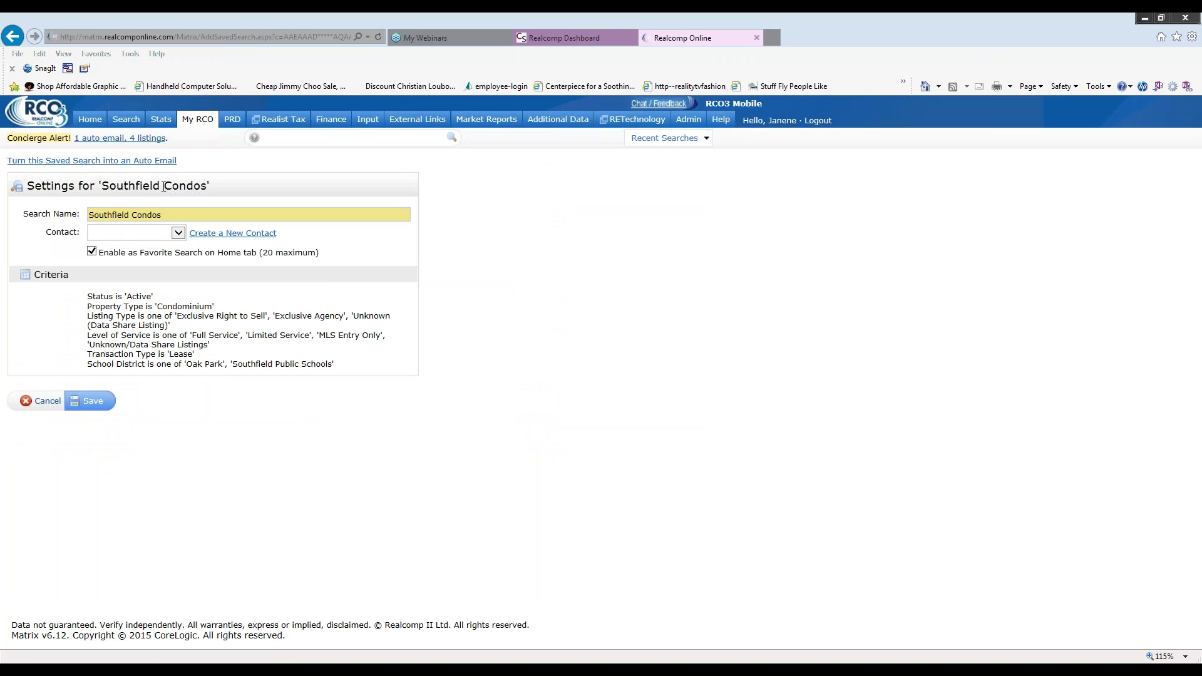
- Start turning the Southfield Condos search into an auto email for an existing contact and review its message, criteria and schedule options
click(156, 161)
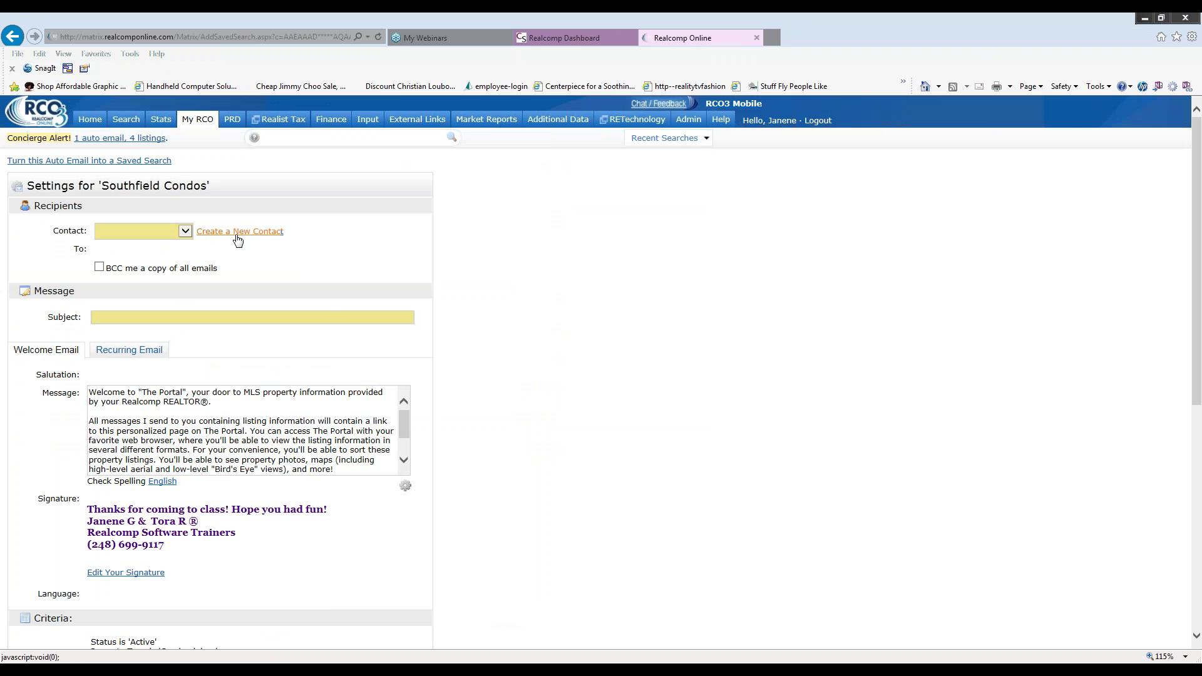
click(185, 231)
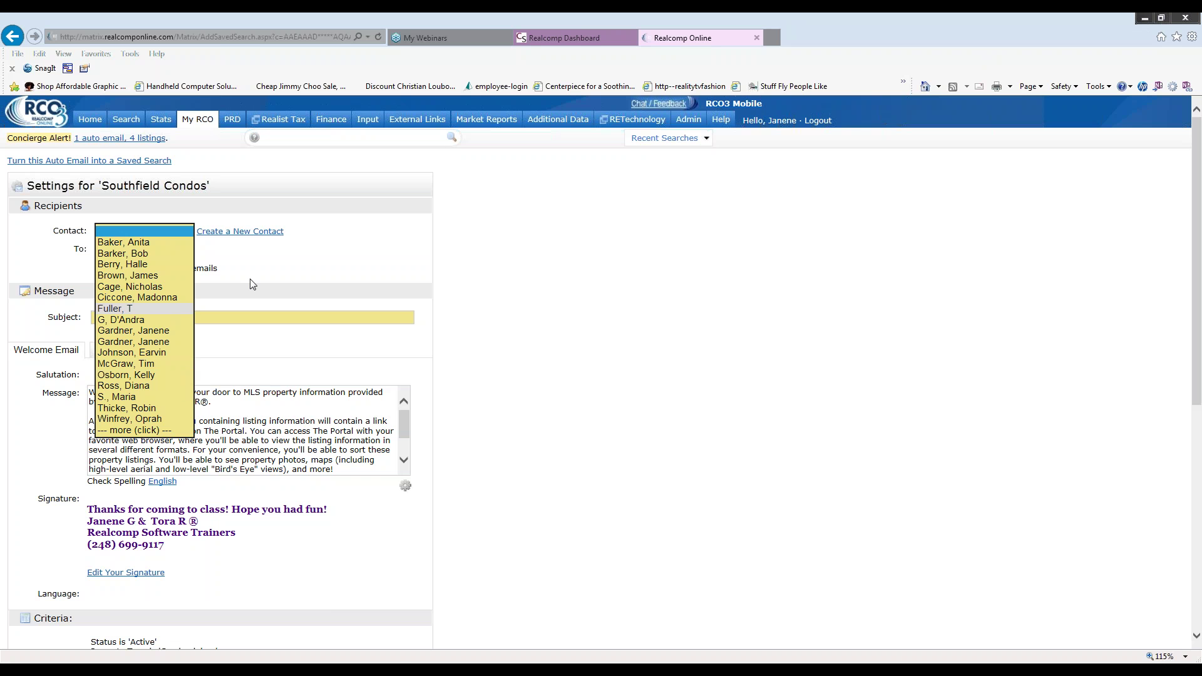
click(150, 353)
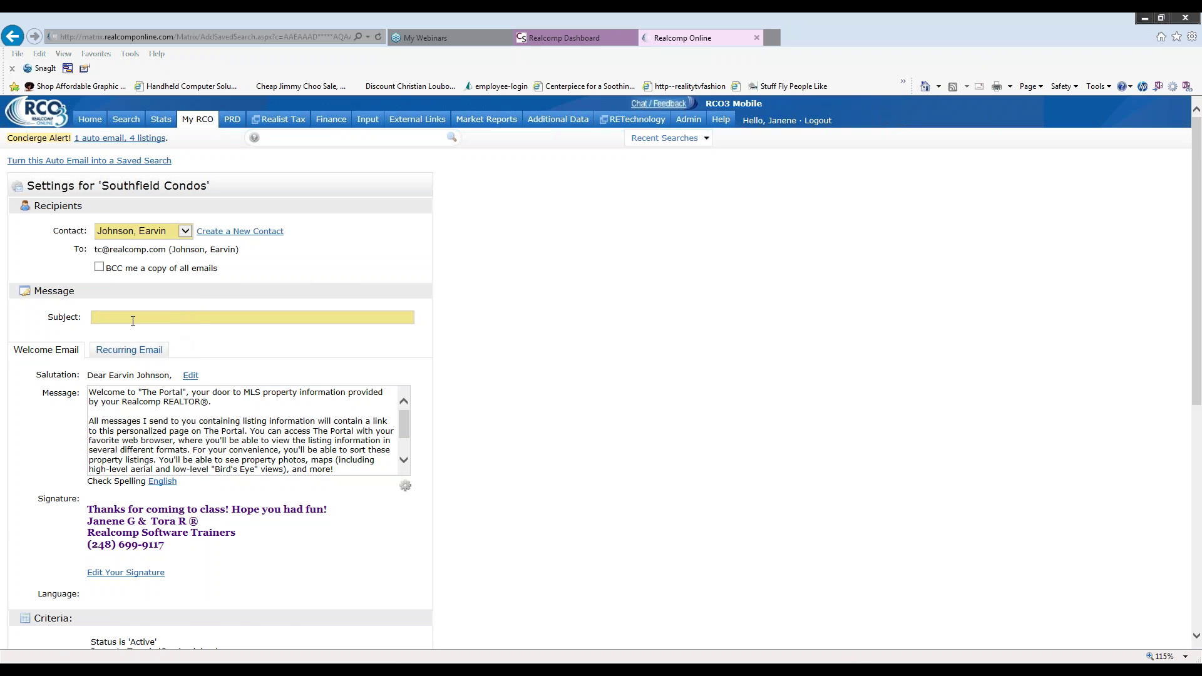
scroll(180, 355, down, 2)
scroll(180, 356, down, 2)
scroll(477, 338, down, 6)
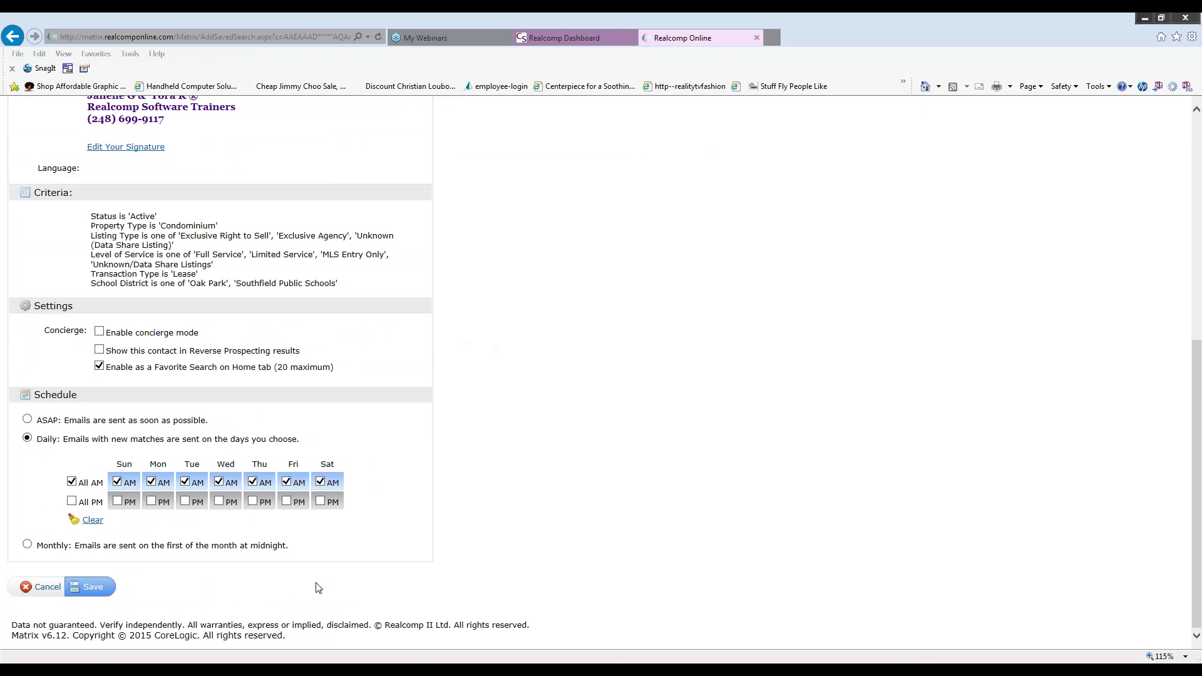
scroll(220, 540, up, 5)
scroll(220, 539, up, 2)
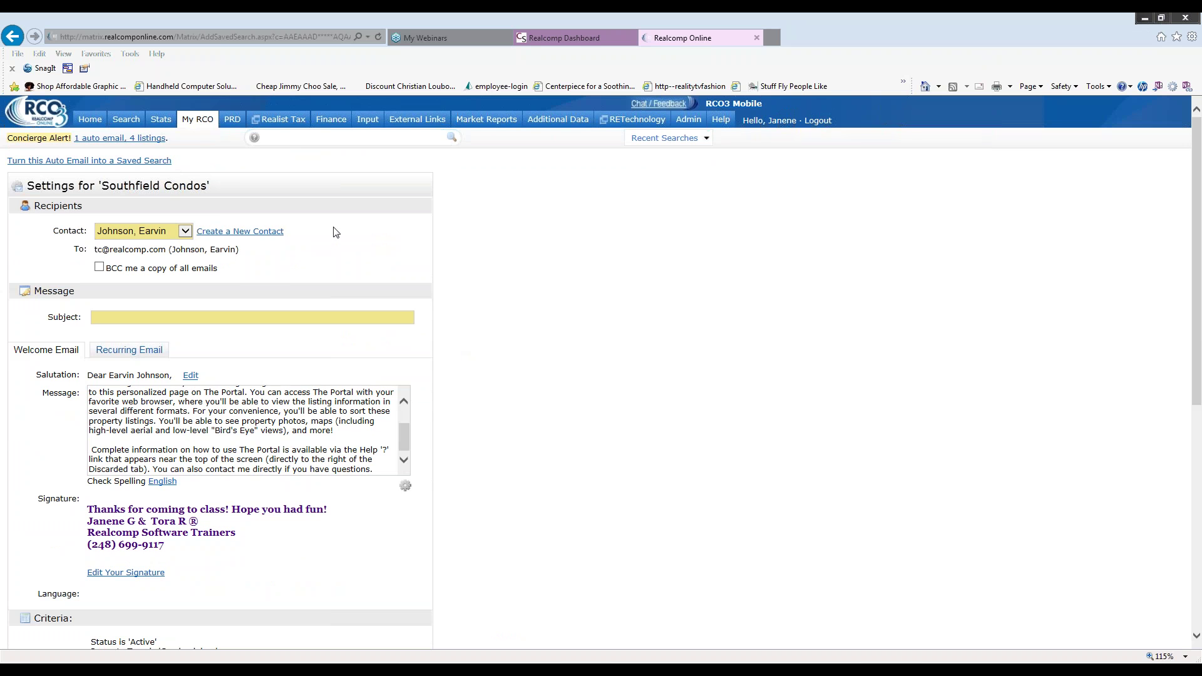
- Leave the auto email setup without saving and return to the Saved Searches list
mouse_move(192, 127)
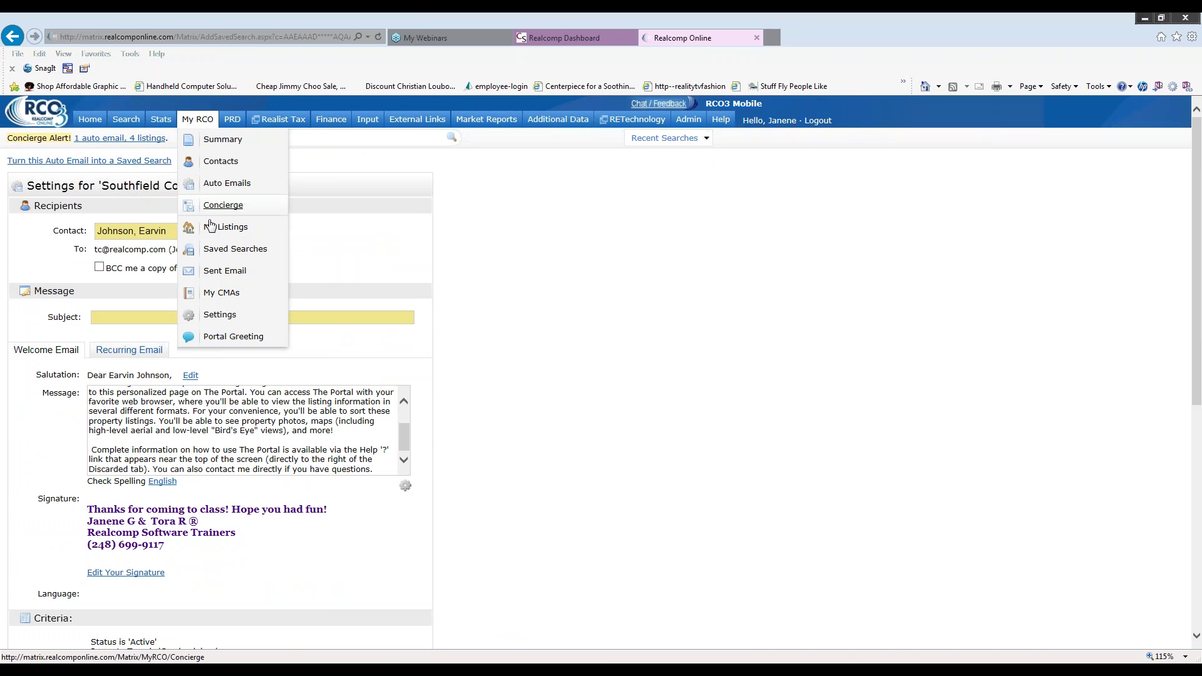
mouse_move(126, 119)
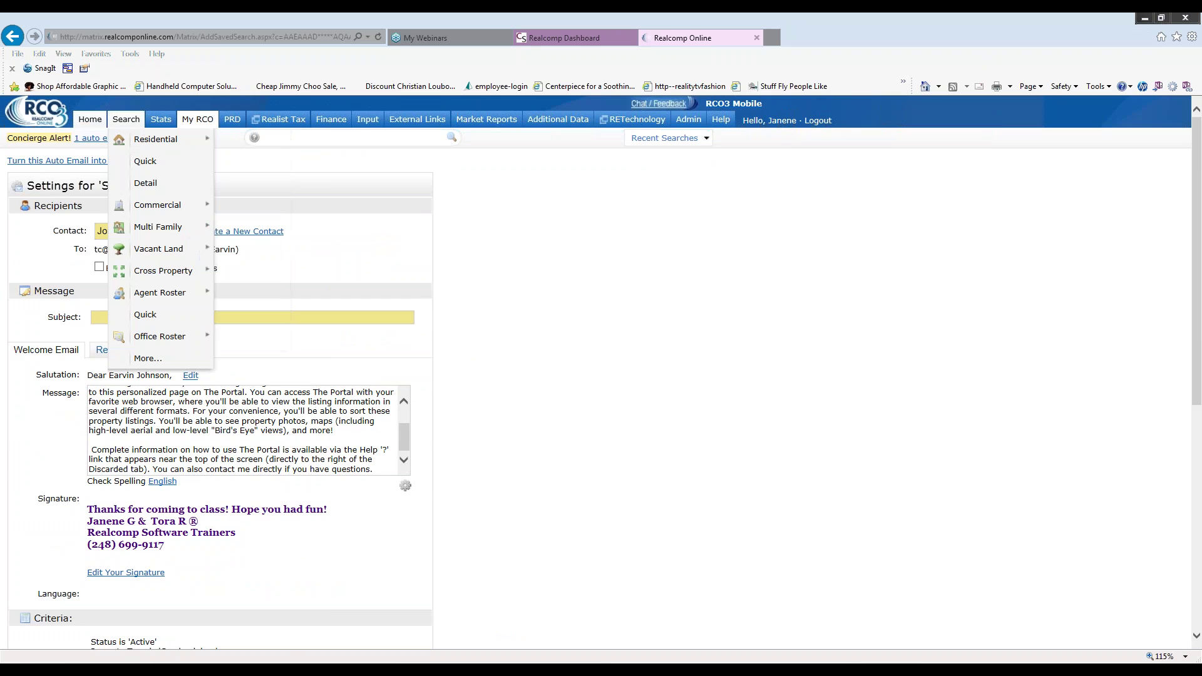
click(89, 119)
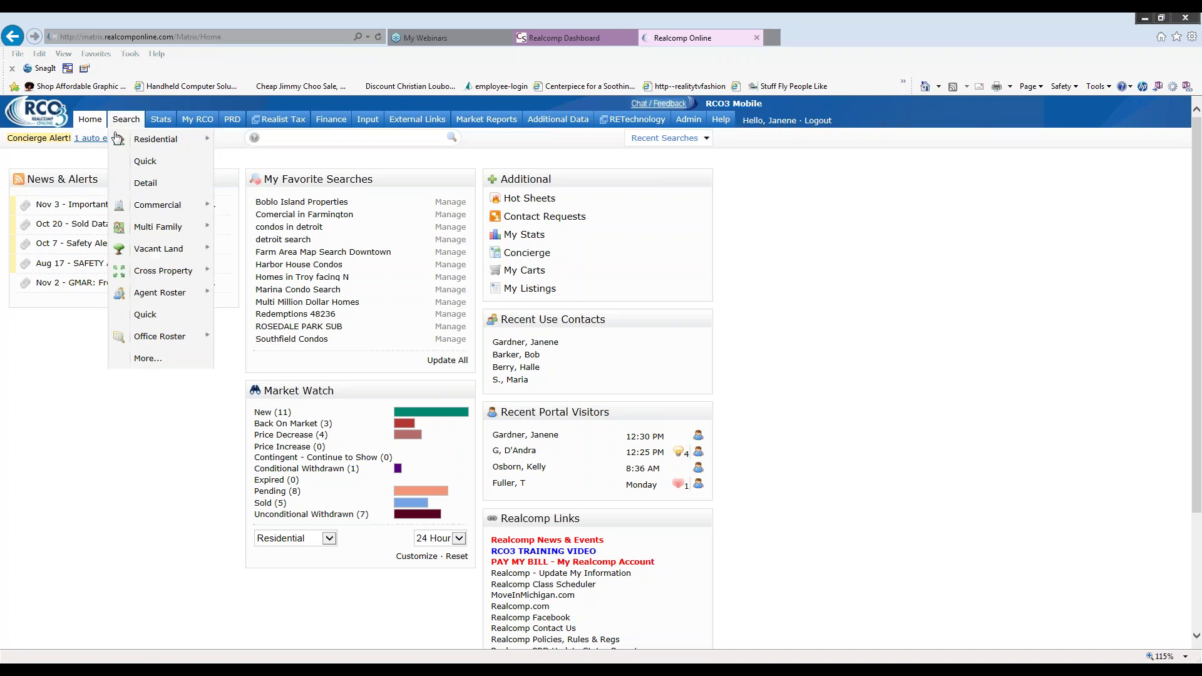
click(220, 248)
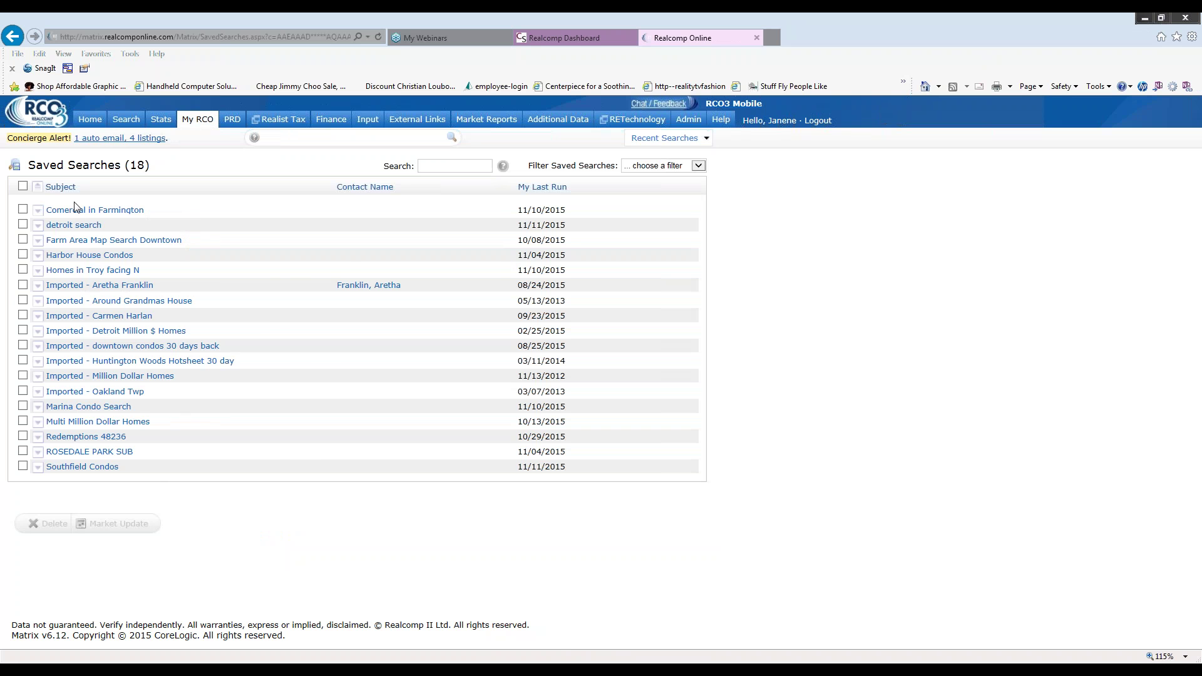
- Check My Favorite Searches on the Home page and go back to the Saved Searches list
click(91, 121)
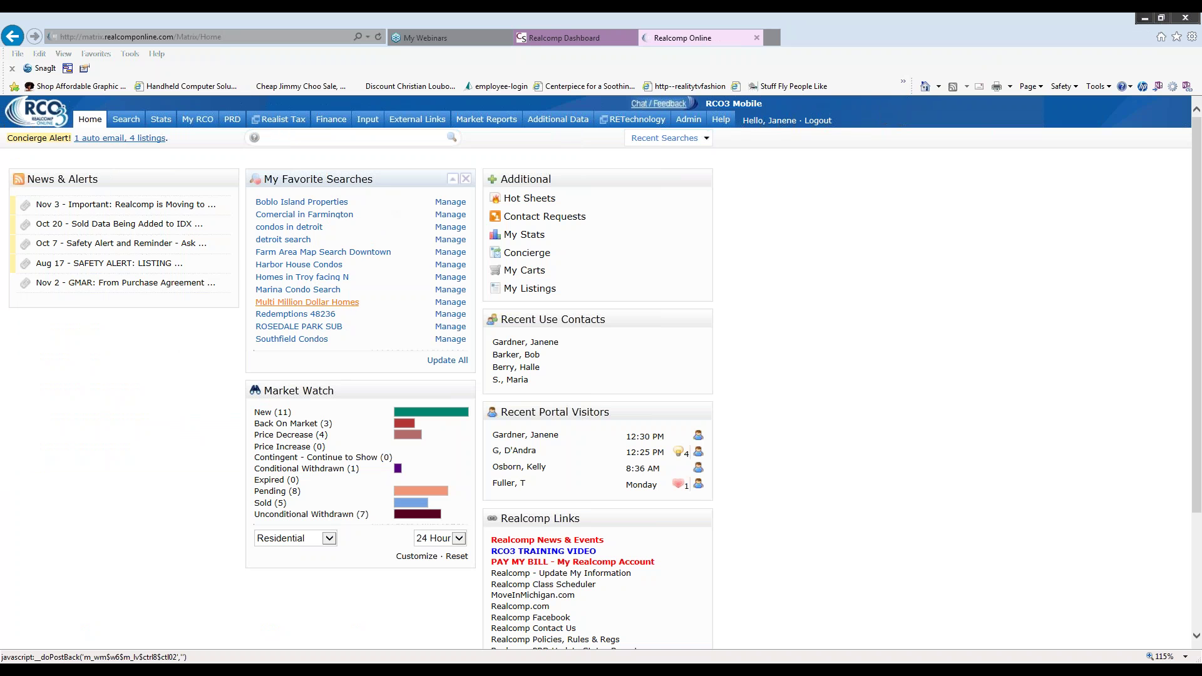
mouse_move(199, 125)
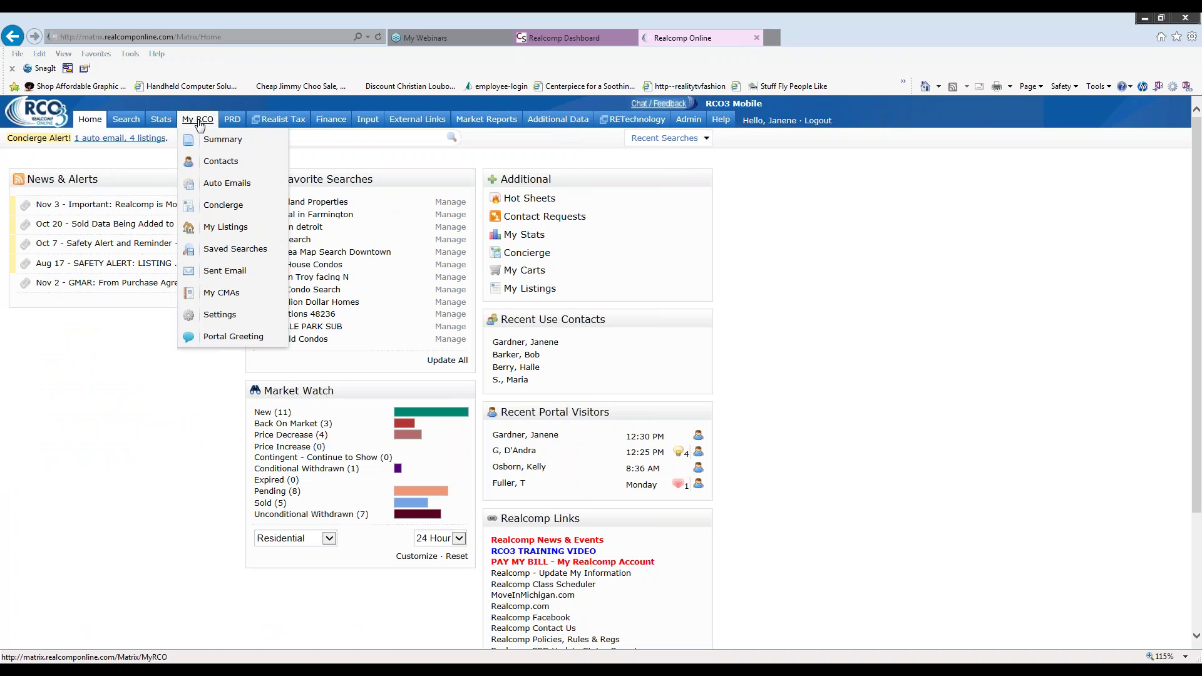
click(243, 249)
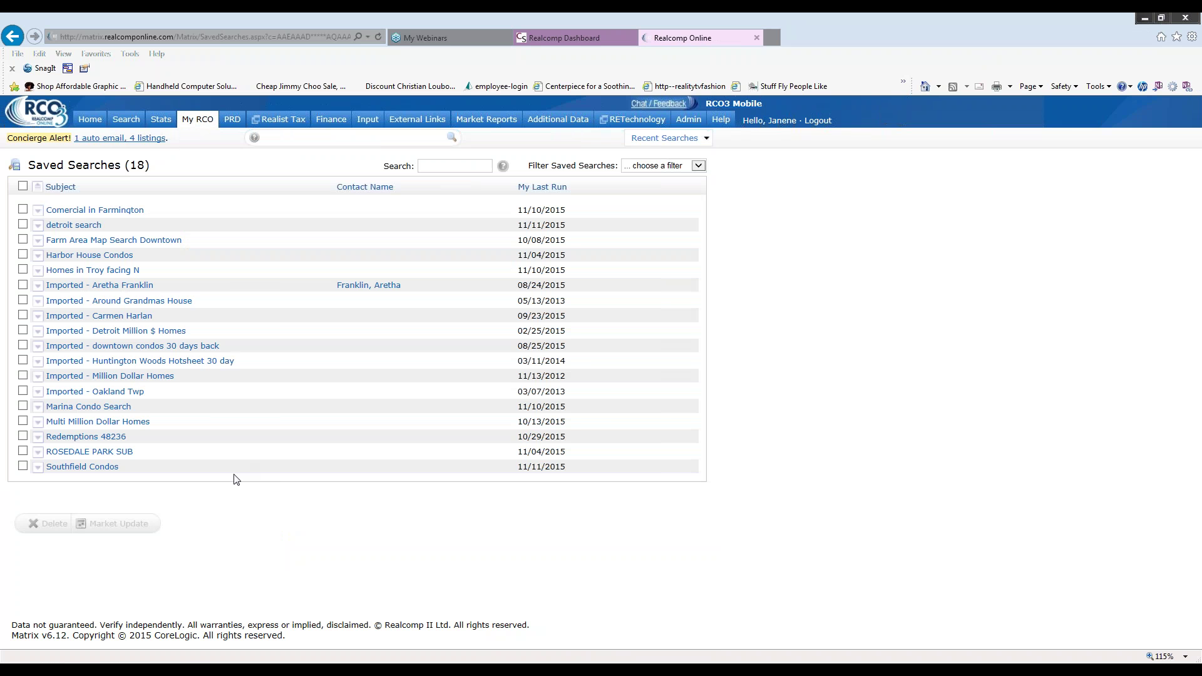
- Review the actions available for the Southfield Condos search, toggling its selection on and off, and reload the Saved Searches list
click(37, 467)
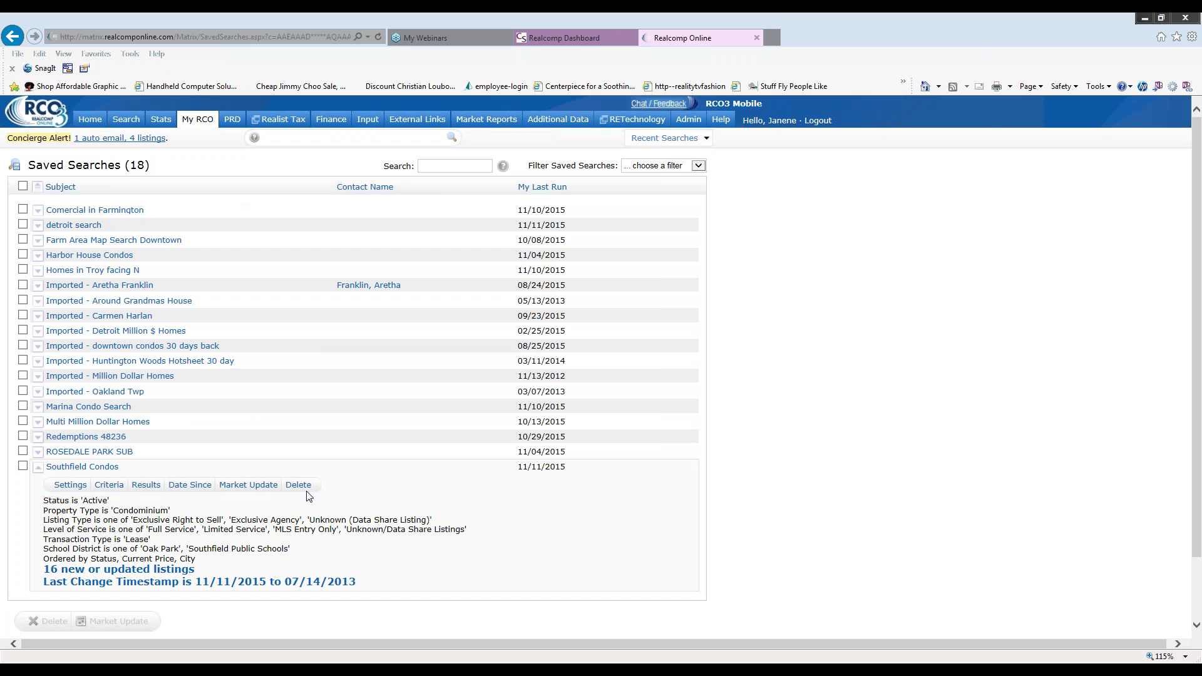
click(24, 467)
click(23, 466)
mouse_move(197, 120)
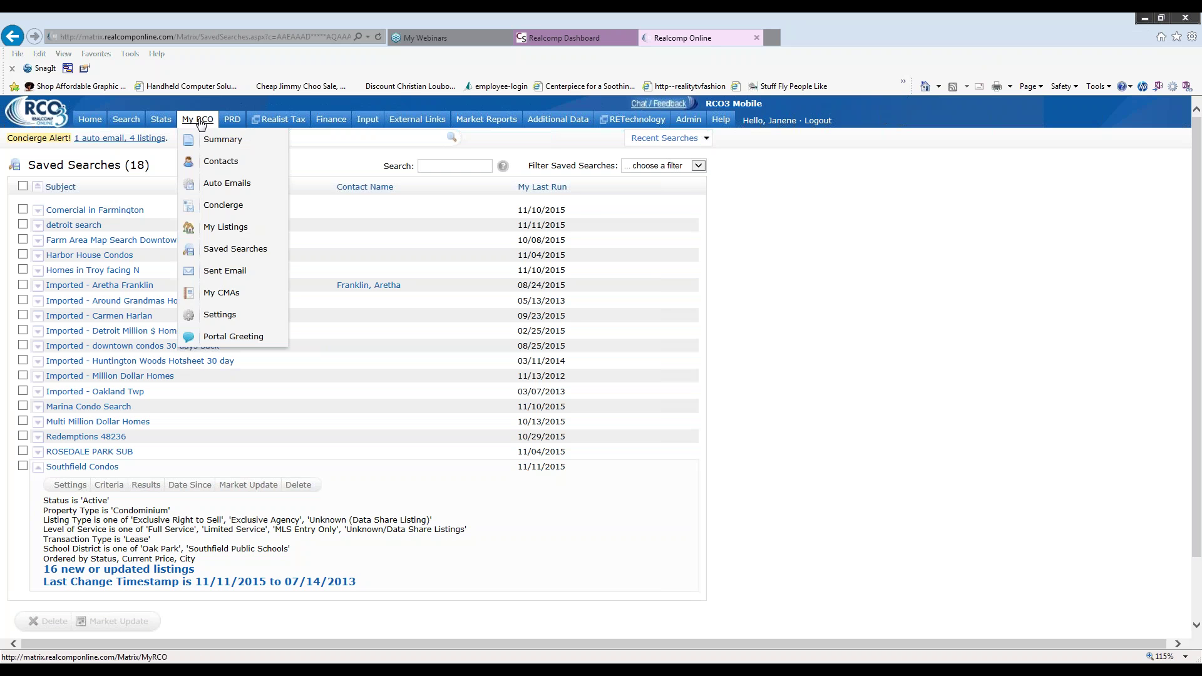
click(236, 250)
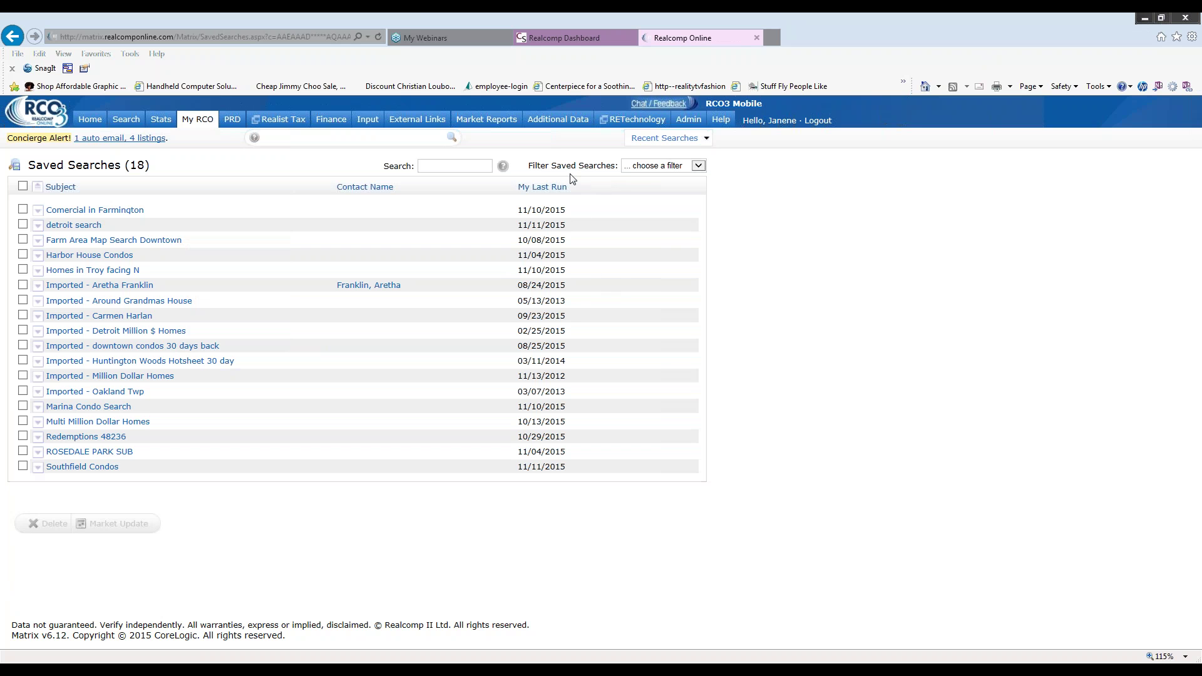
- Filter the saved searches by On home tab, With a contact, and Without a contact in turn
click(697, 167)
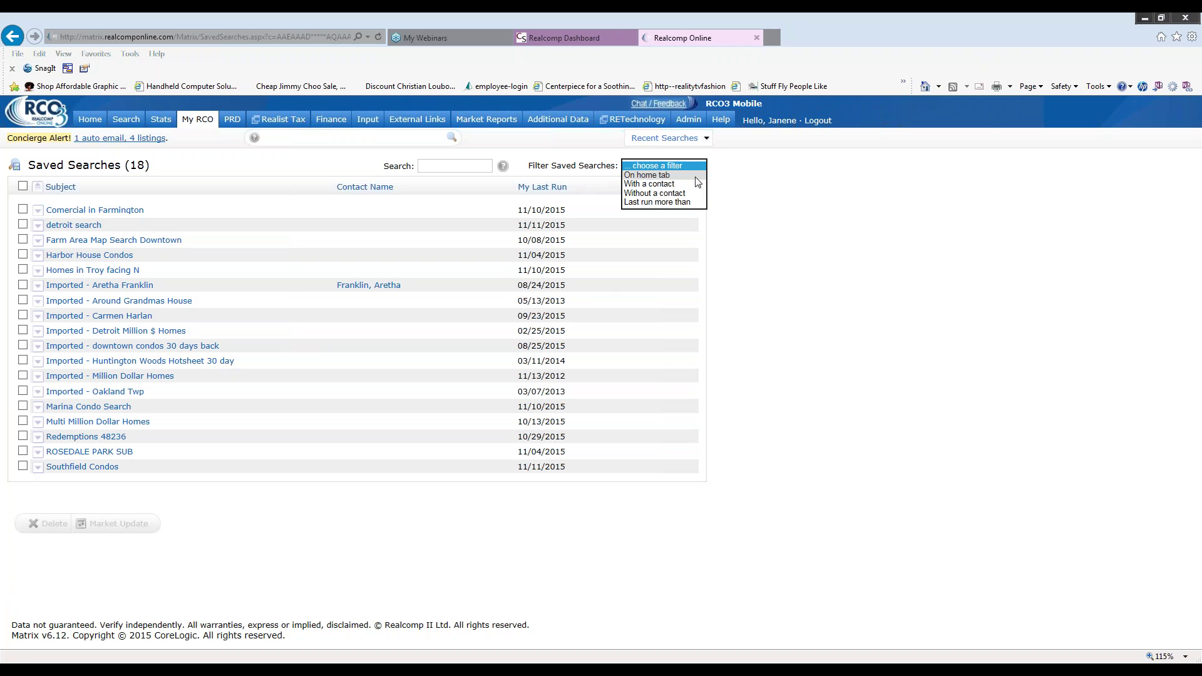
click(647, 174)
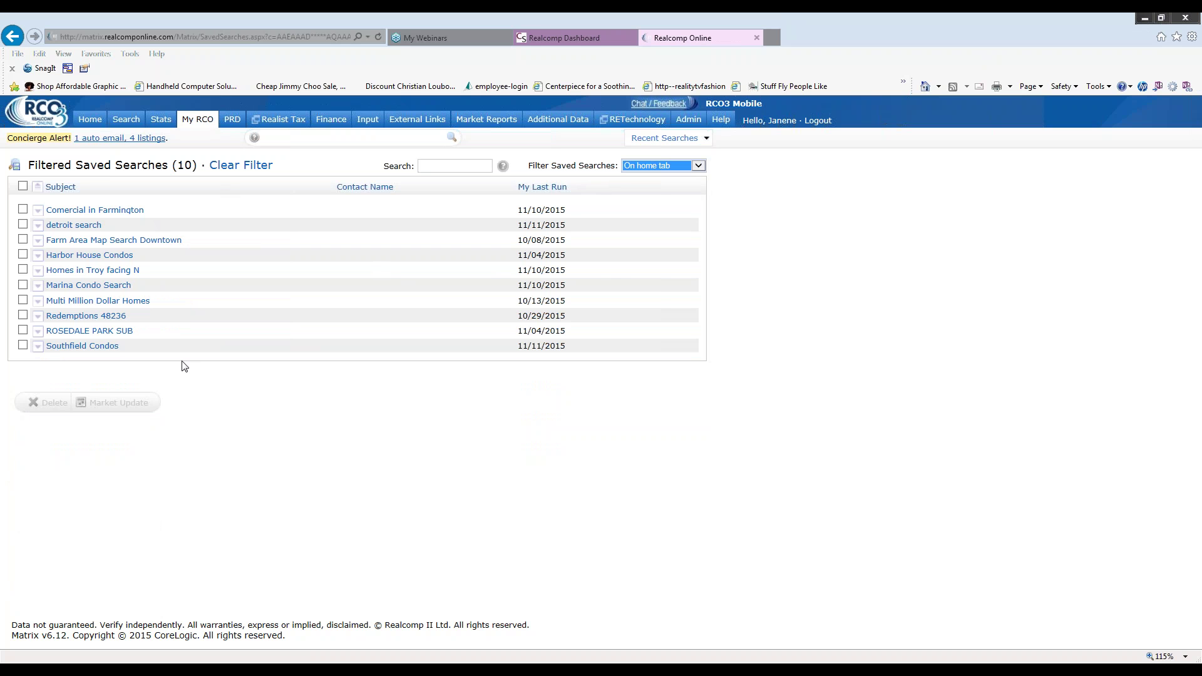
click(697, 166)
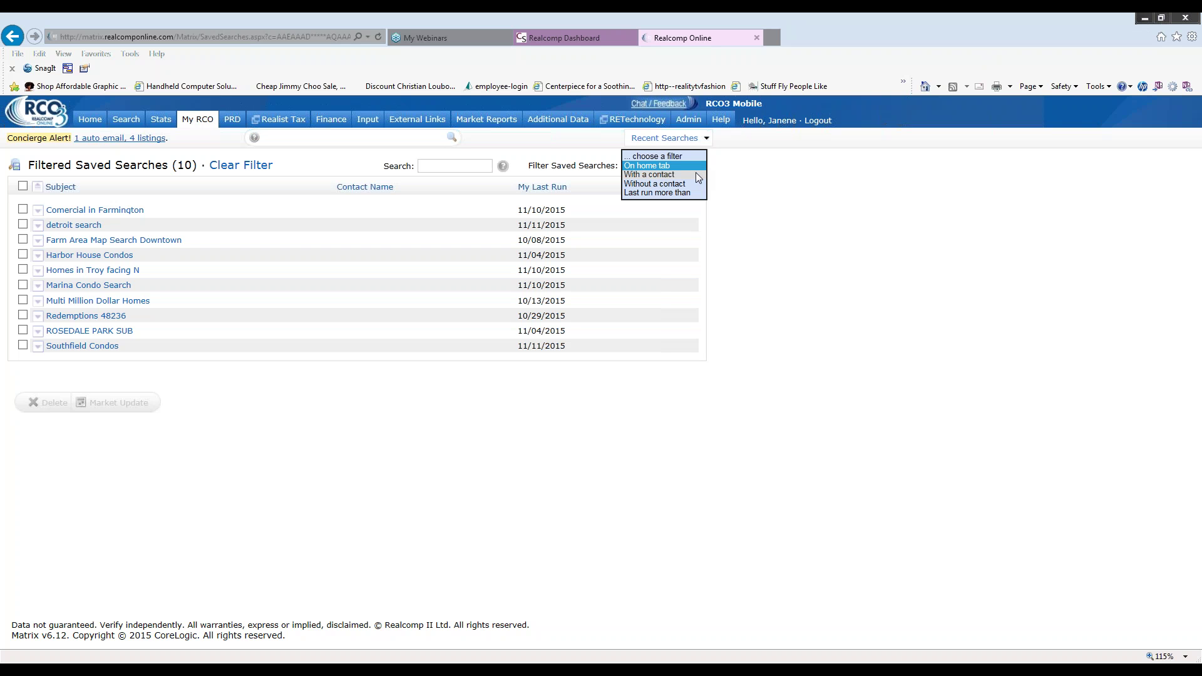
click(655, 174)
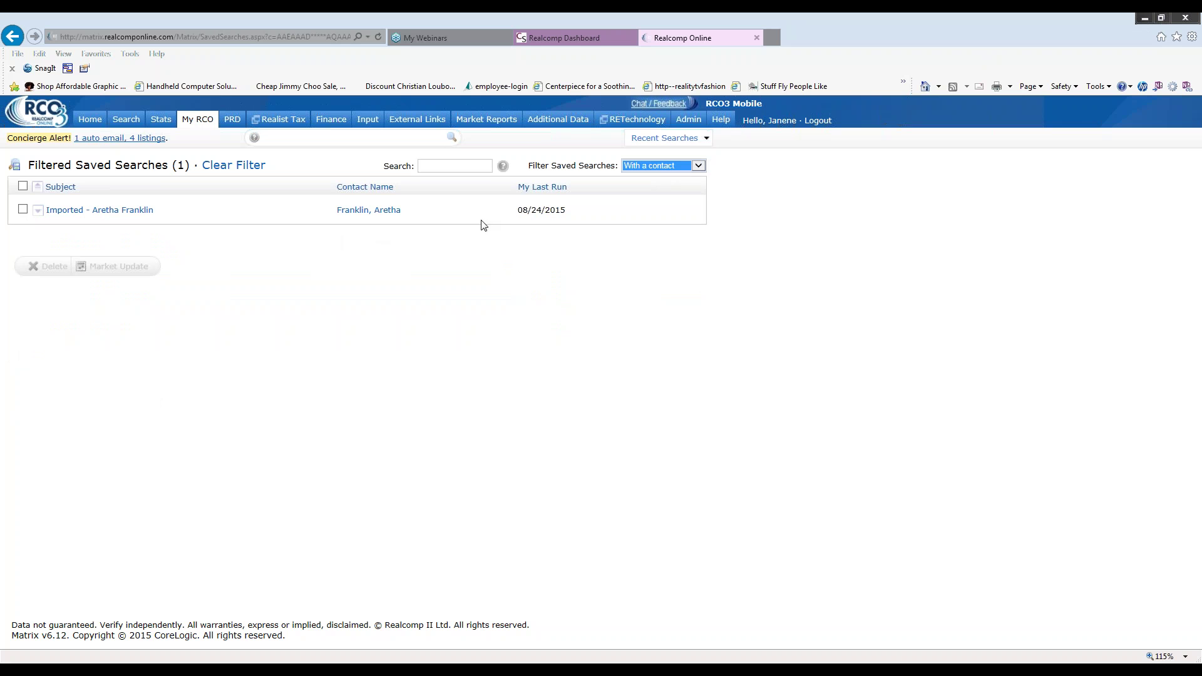
click(698, 166)
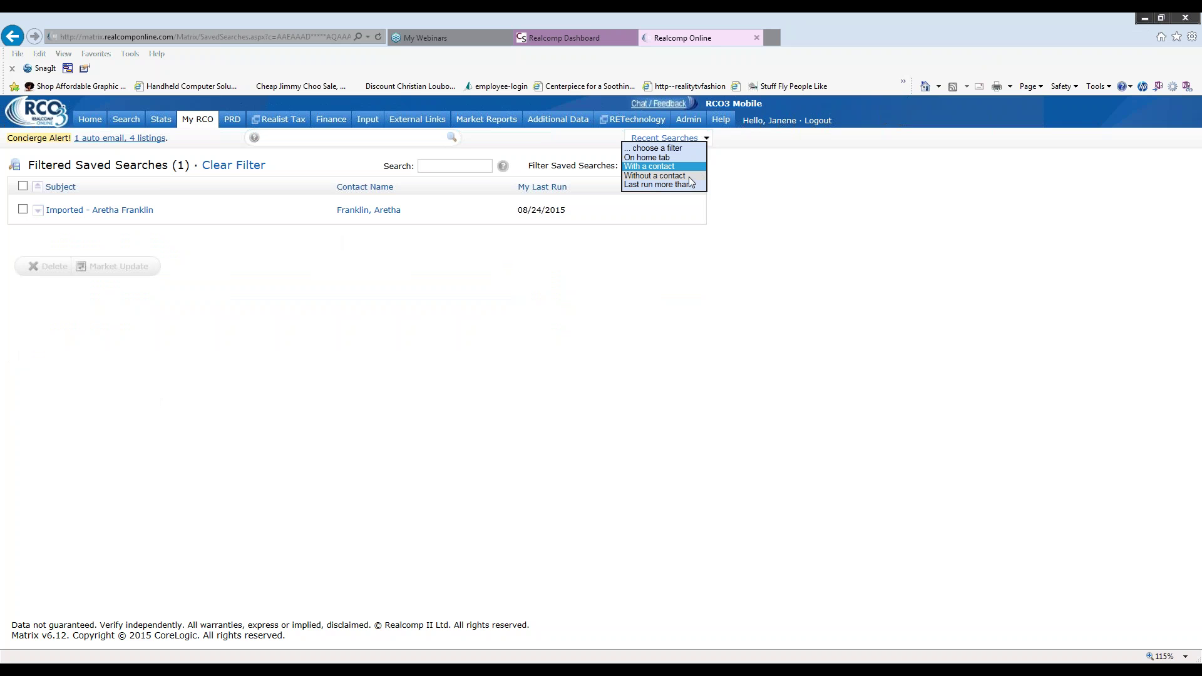
click(690, 177)
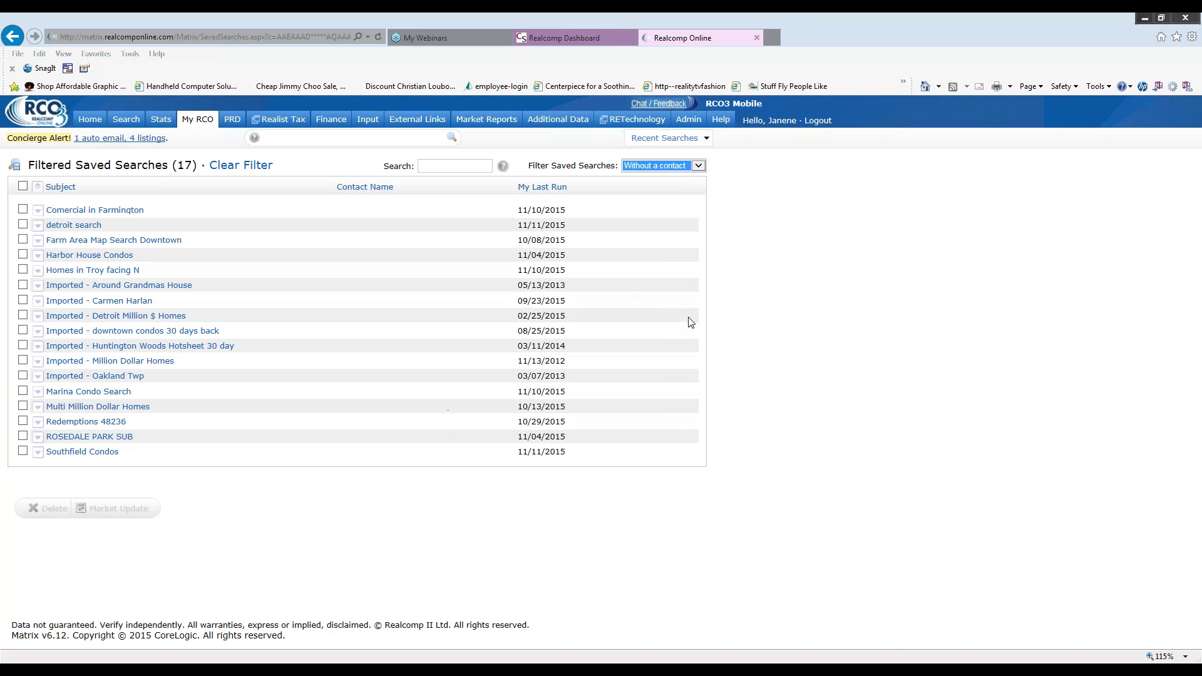
- Filter the saved searches to those last run more than one month ago
click(699, 169)
click(701, 171)
click(699, 169)
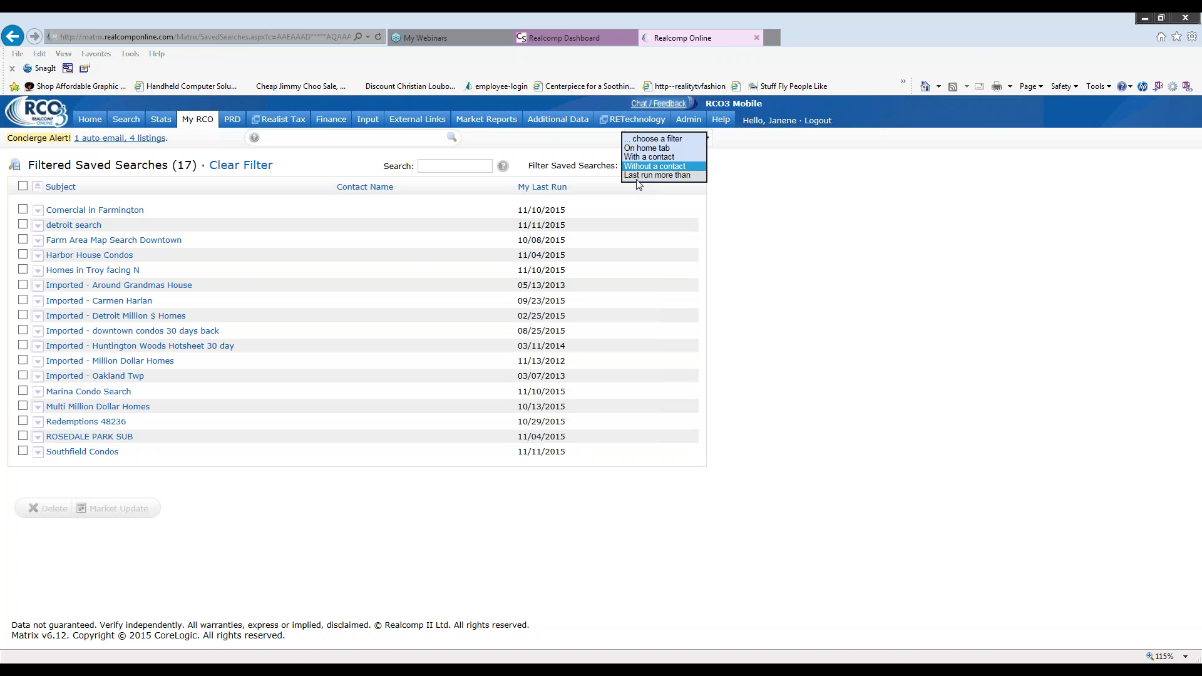
click(658, 176)
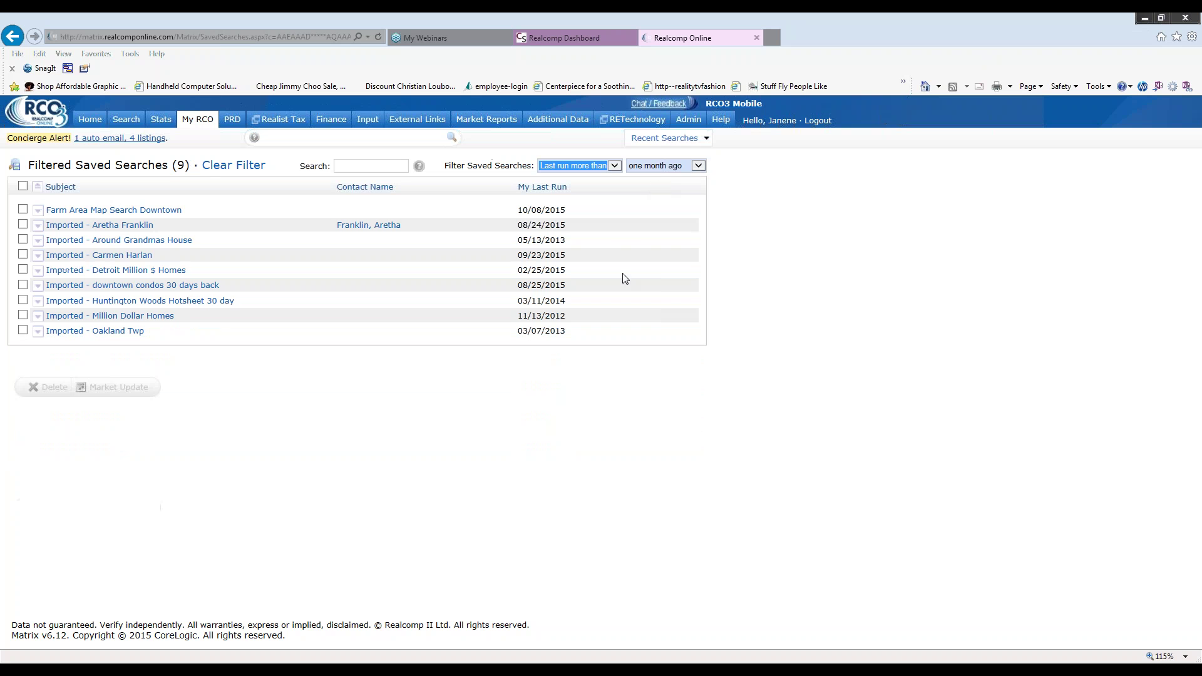
- Step the last-run filter through two, three and six months ago, ending on a year ago
click(698, 167)
click(700, 182)
click(698, 166)
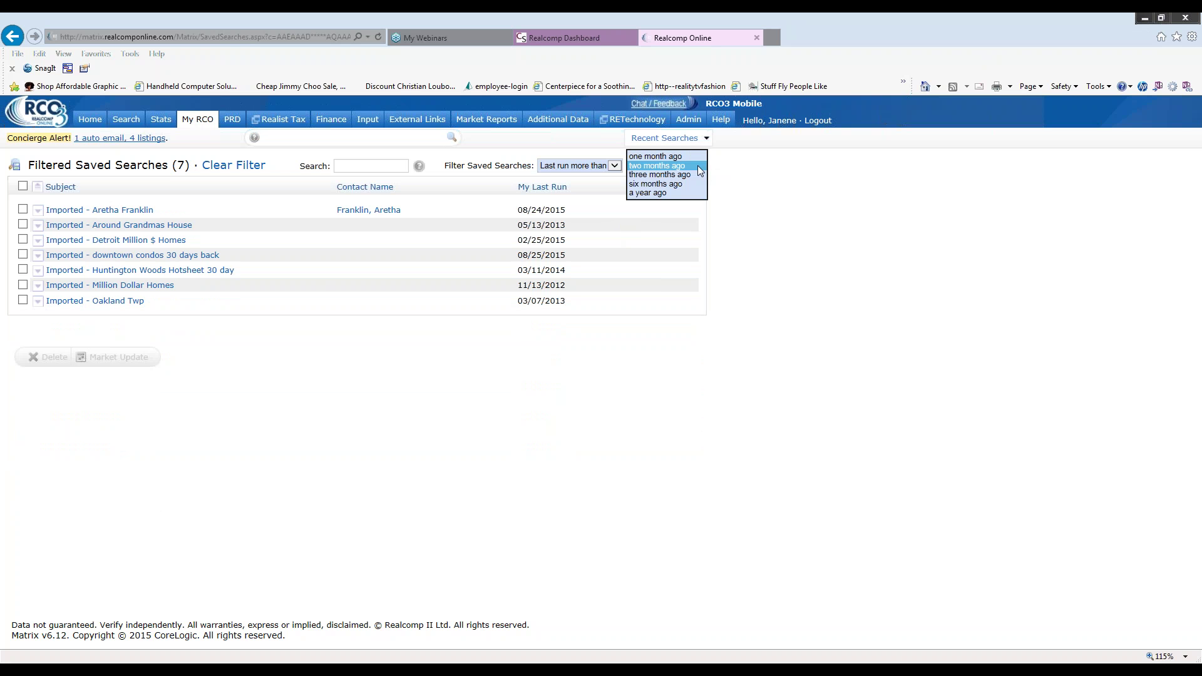
click(690, 177)
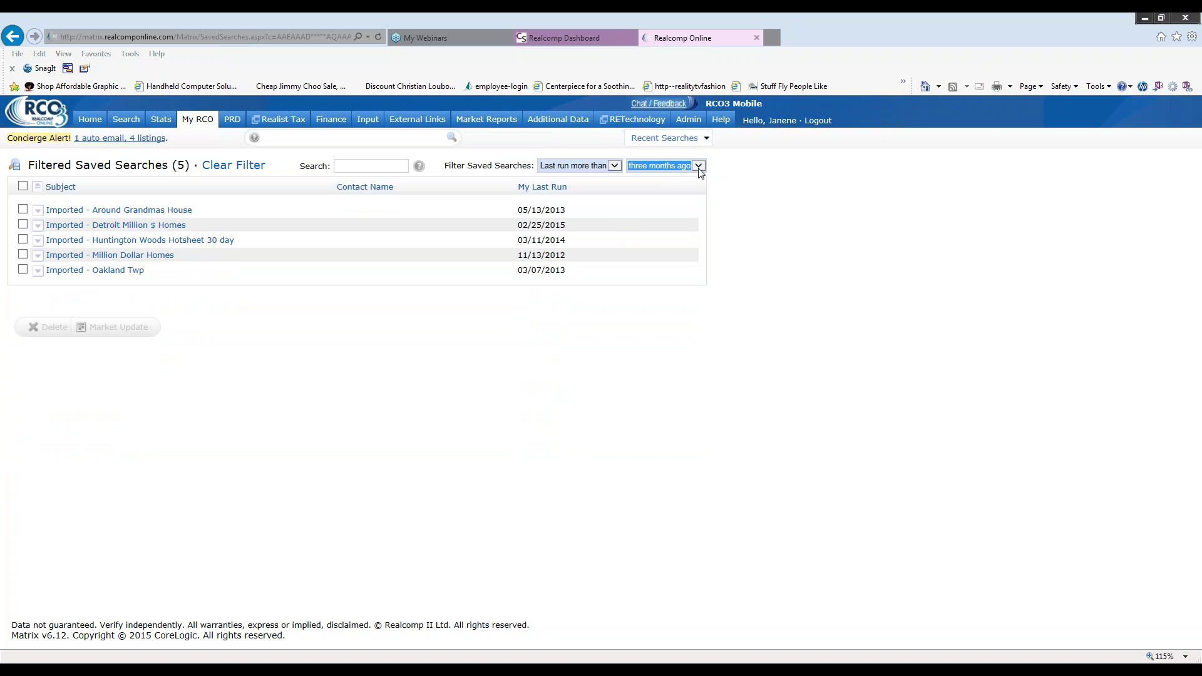
click(699, 166)
click(694, 174)
click(698, 166)
click(695, 183)
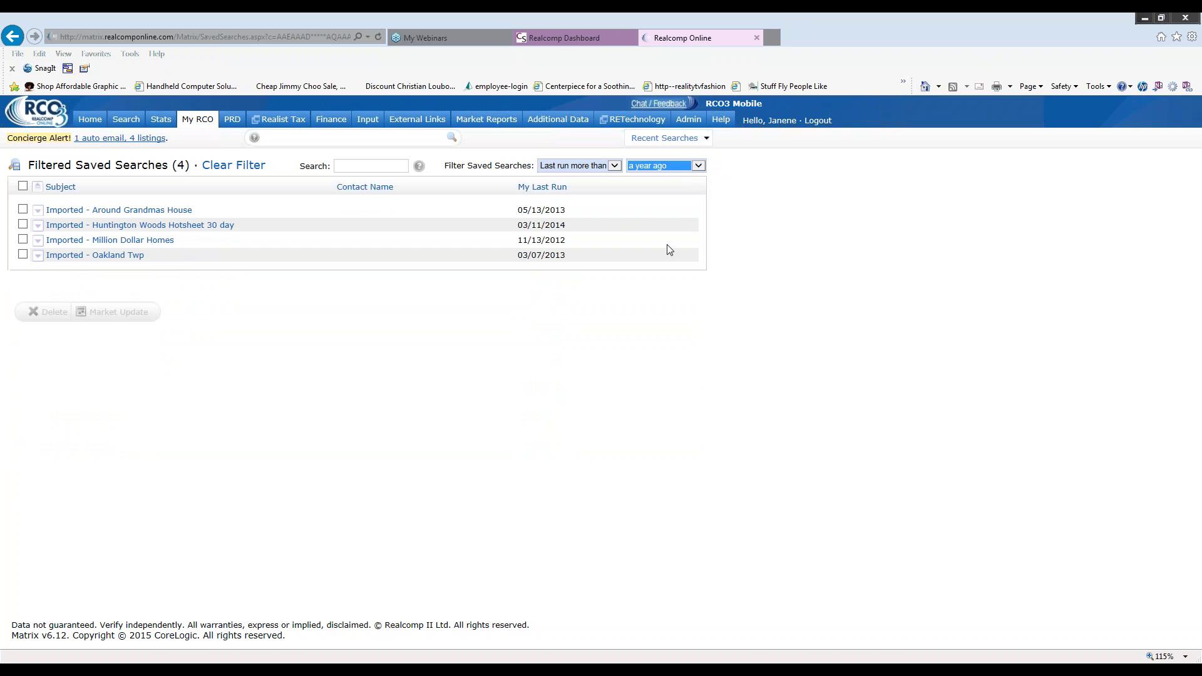
click(698, 166)
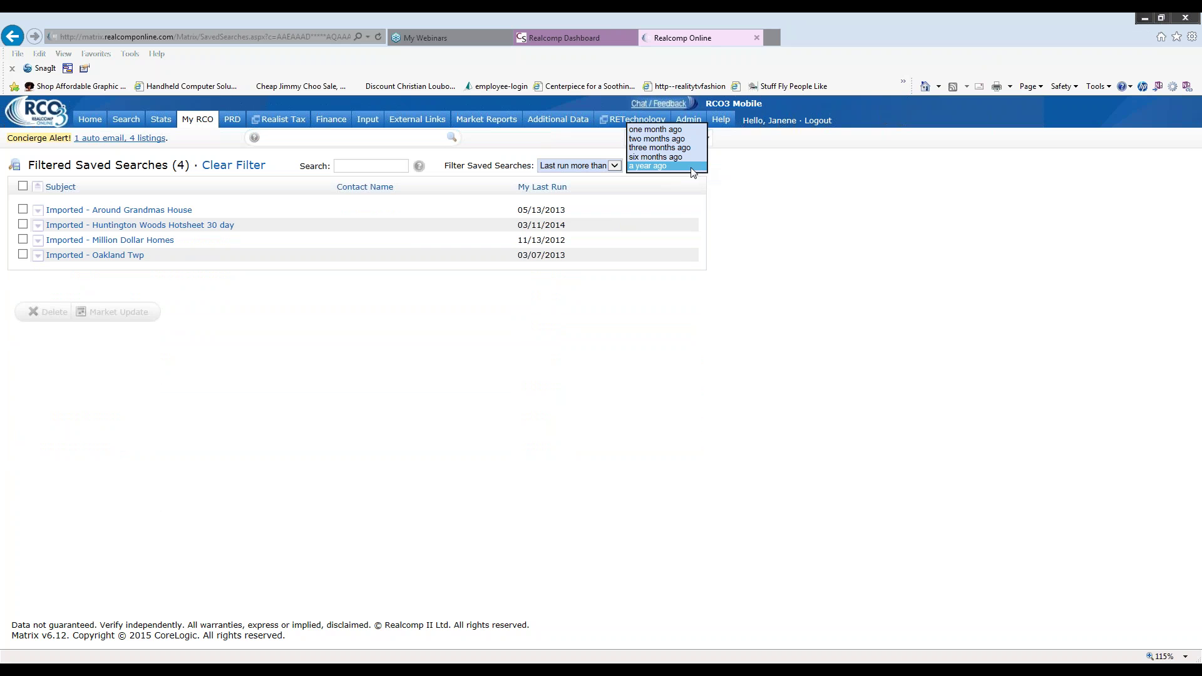
click(619, 236)
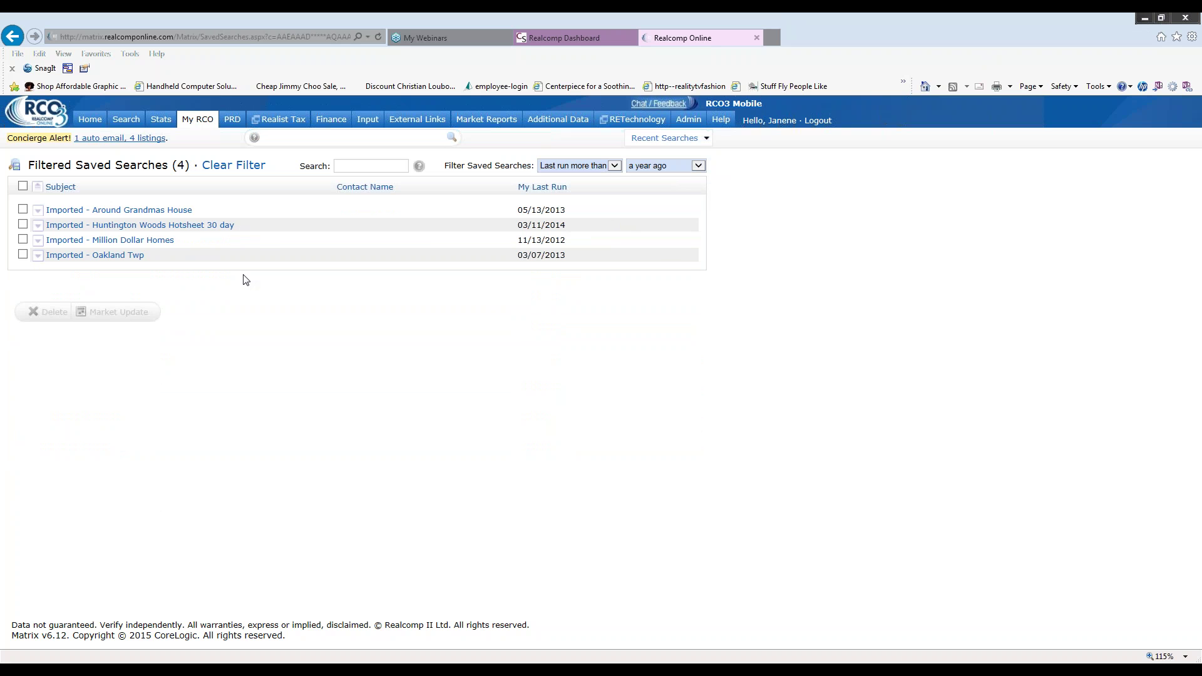
- Remove the last-run filter from the saved searches by resetting it to "... choose a filter"
click(698, 166)
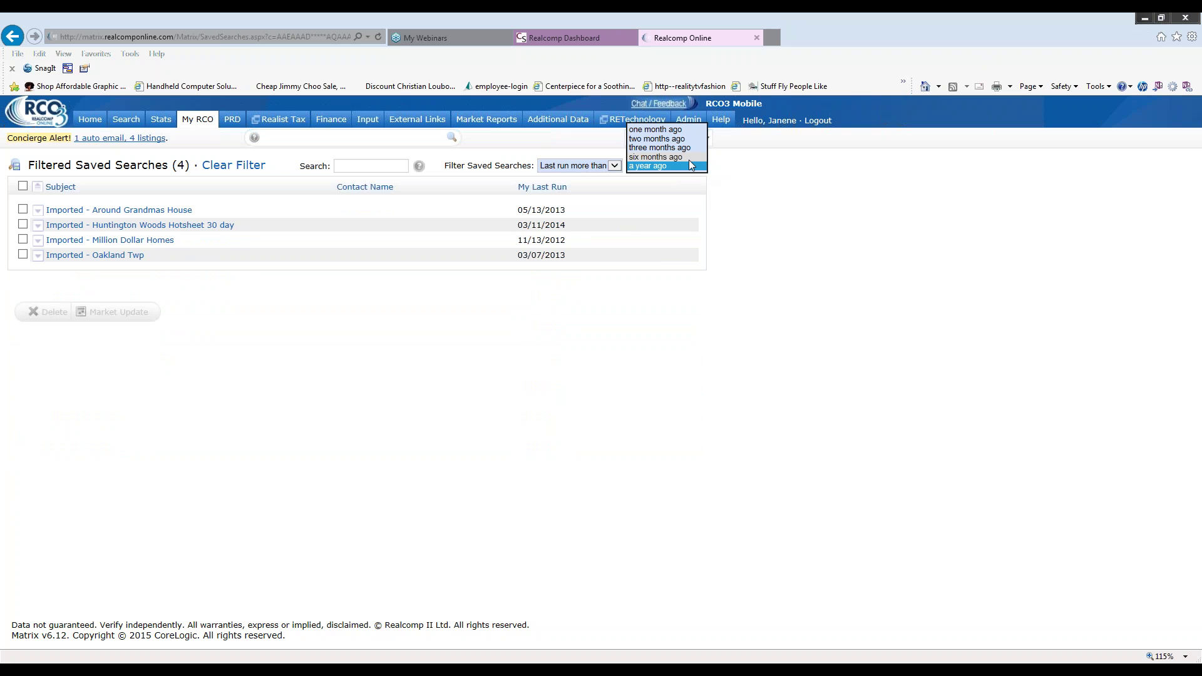
click(633, 207)
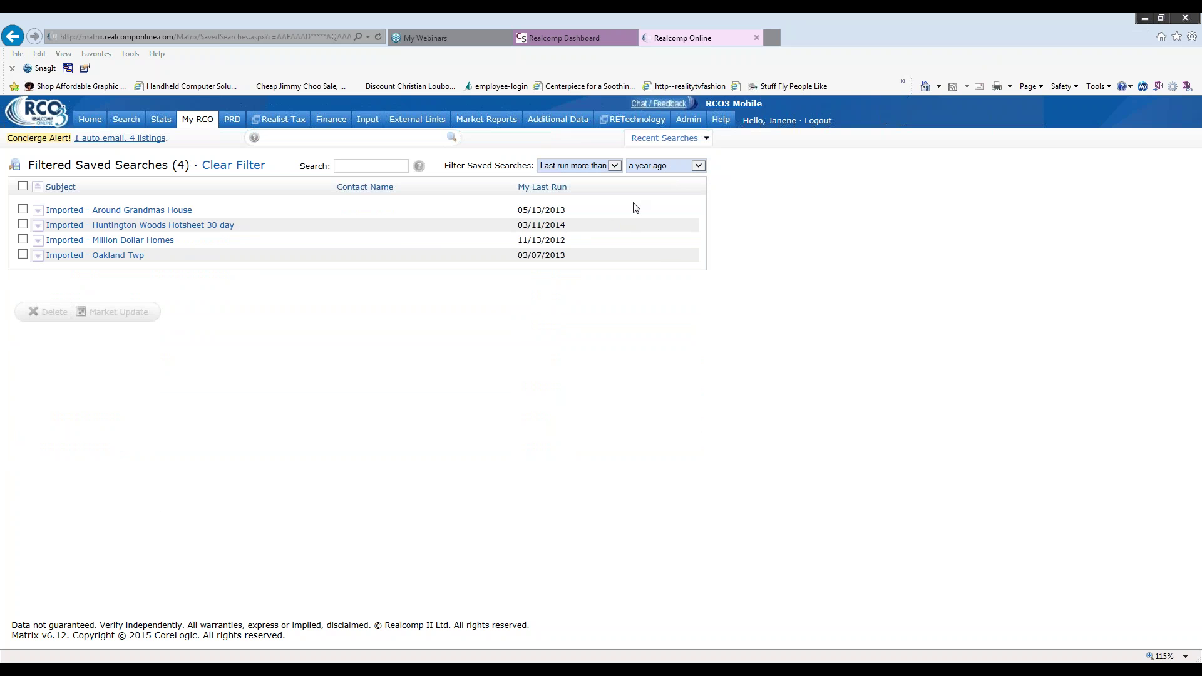
click(615, 166)
click(615, 168)
click(614, 168)
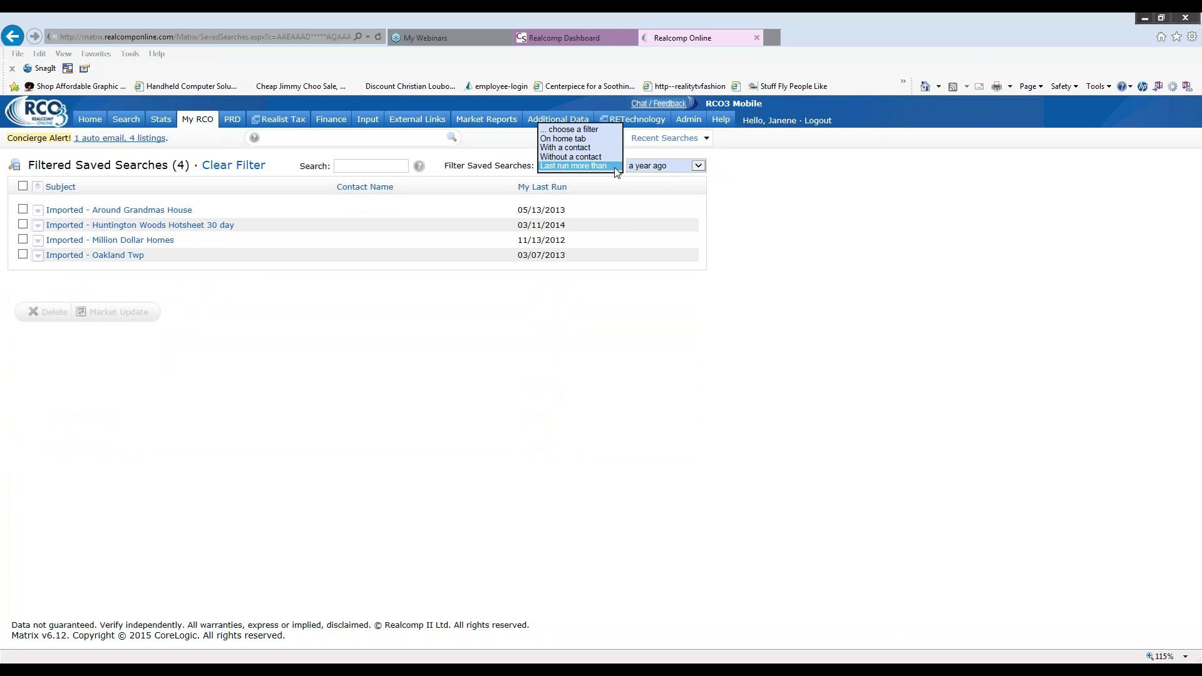
click(599, 132)
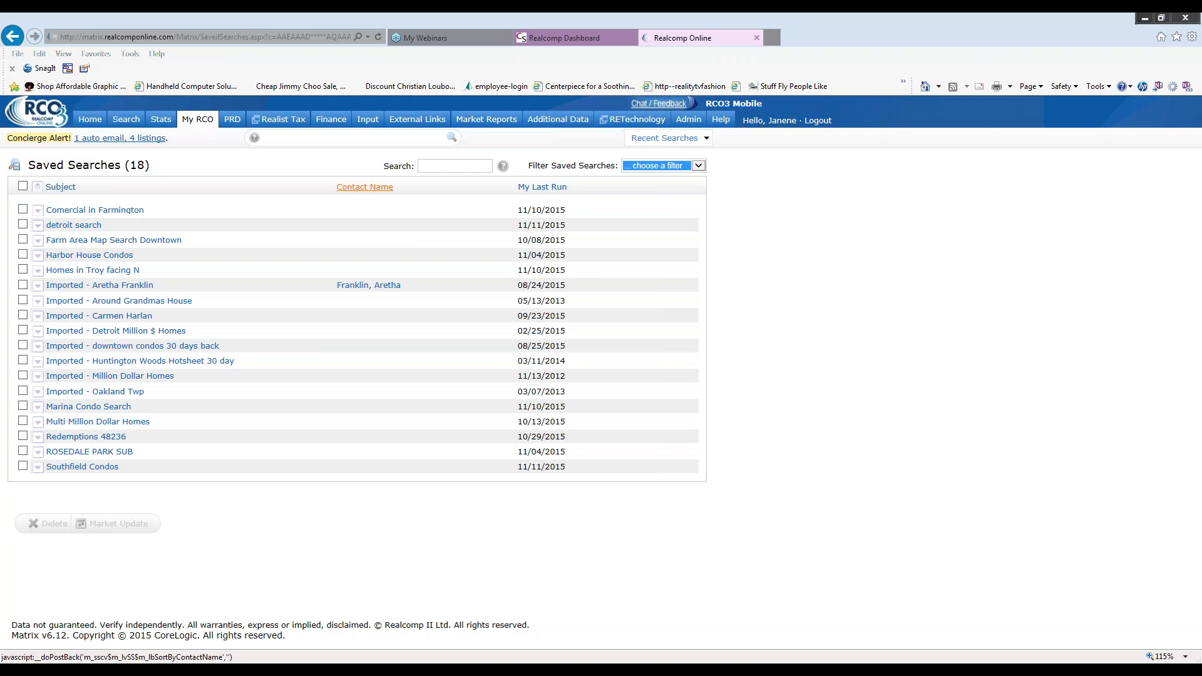
- Sort the saved searches by contact name in both directions, by subject in descending order, and finally by last-run date, newest first
click(373, 190)
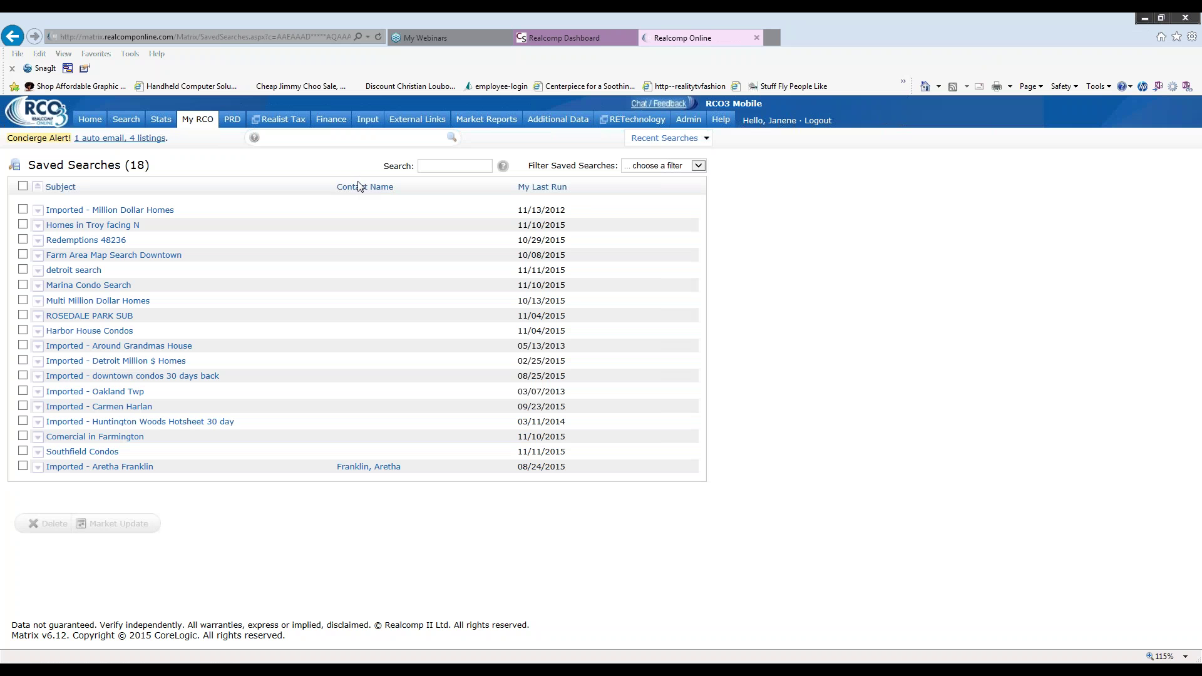
click(362, 186)
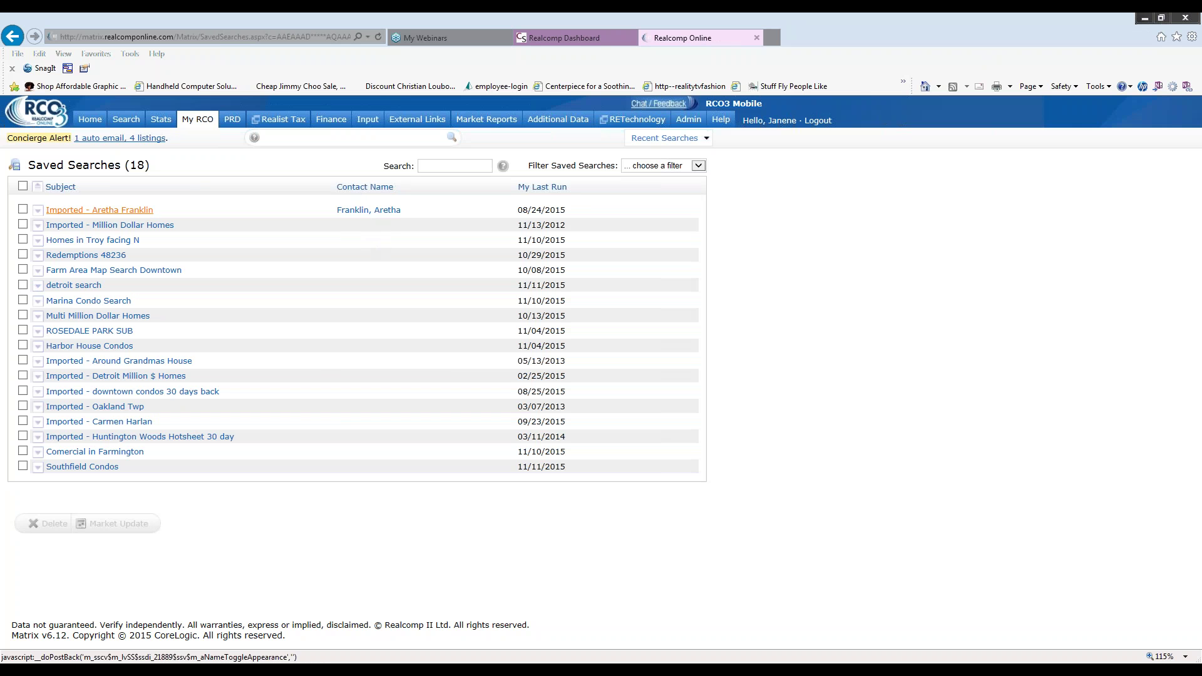
click(61, 188)
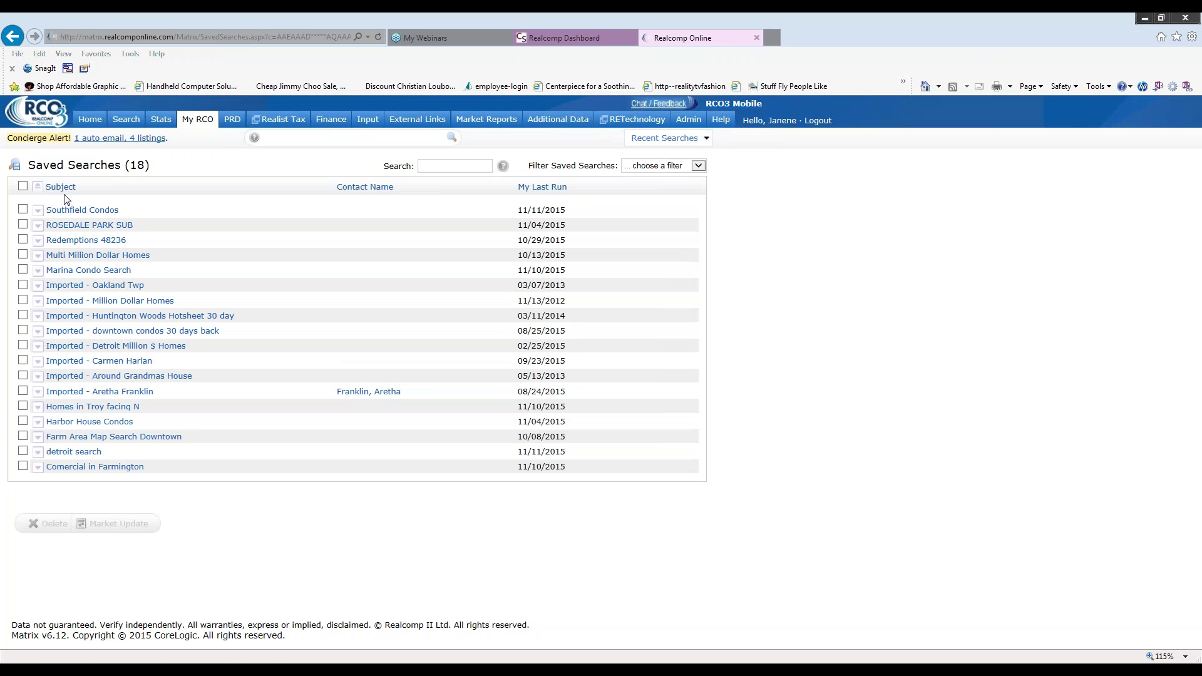
click(542, 187)
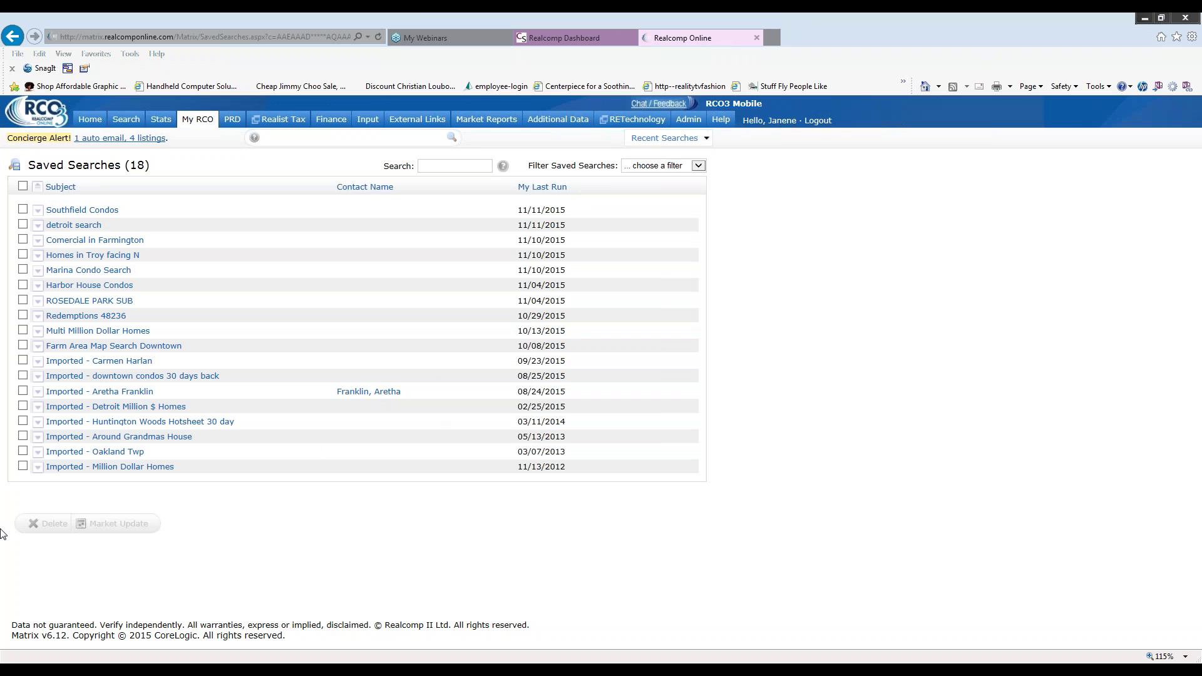
- Delete the Redemptions 48236 saved search and confirm the deletion
click(22, 315)
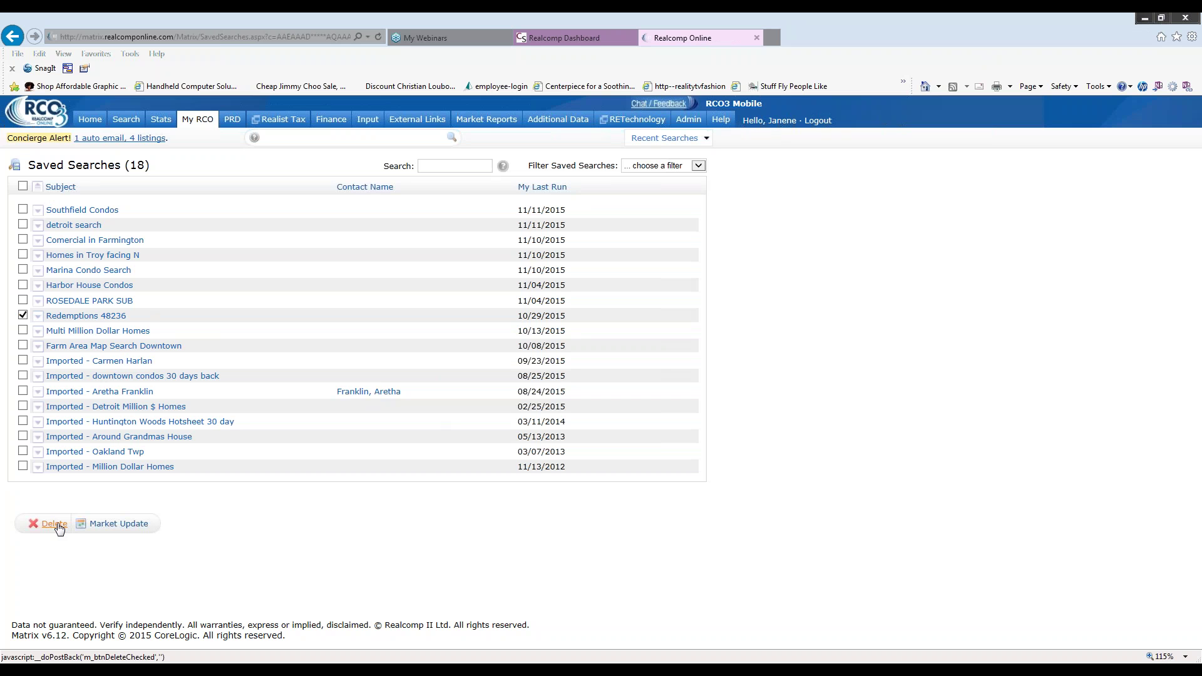
click(37, 317)
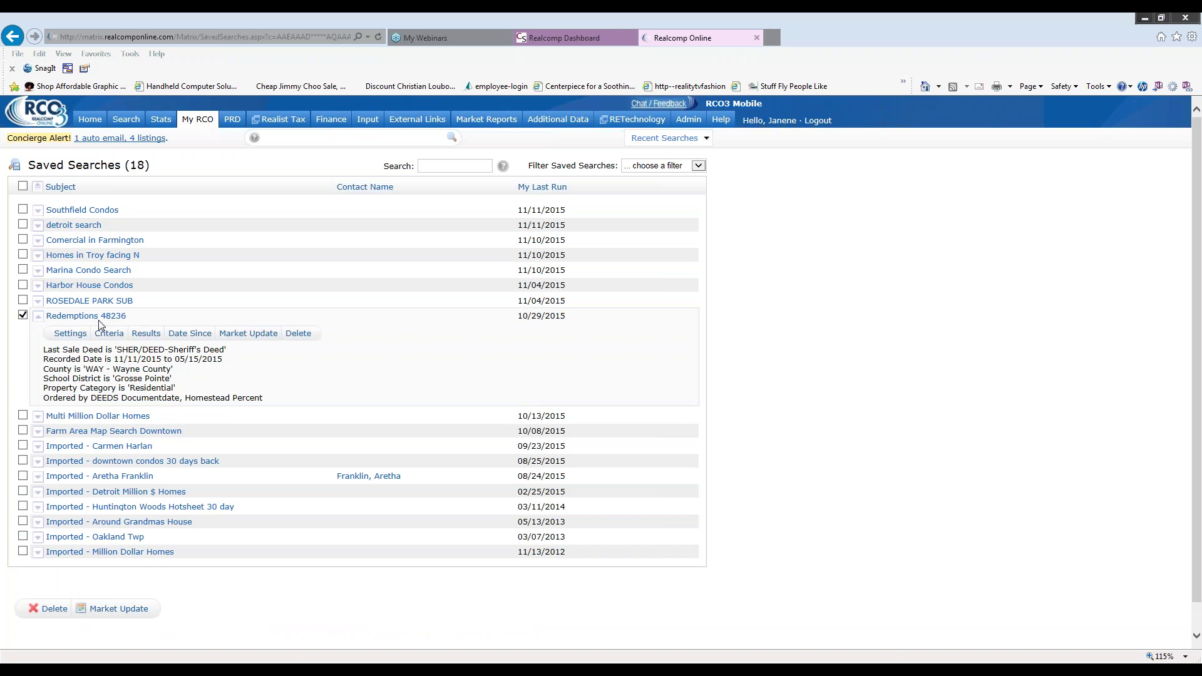
click(305, 338)
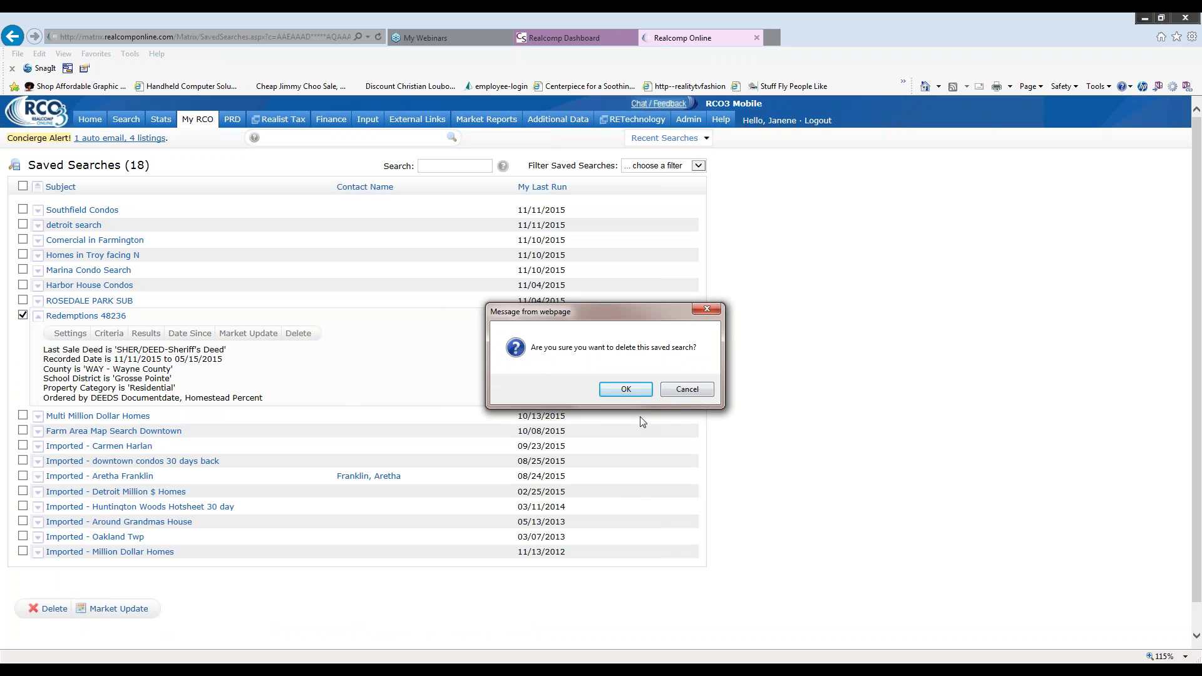
click(629, 389)
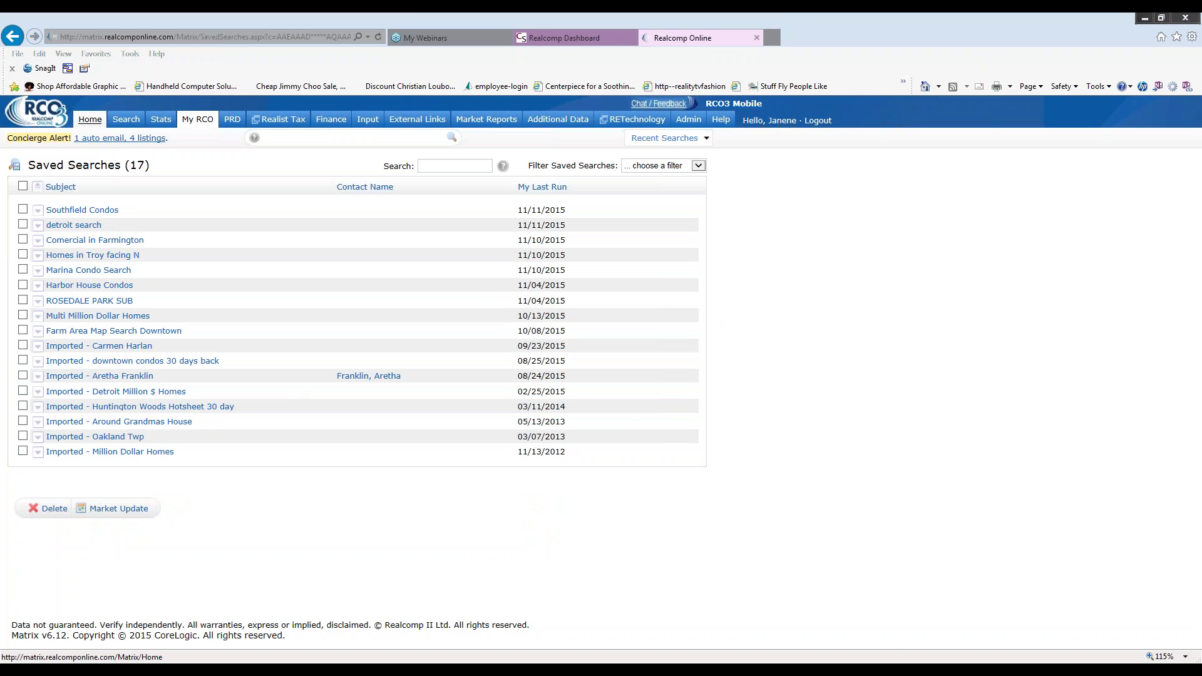
- Go by way of the home page to the system help and look through its Search topics
click(89, 120)
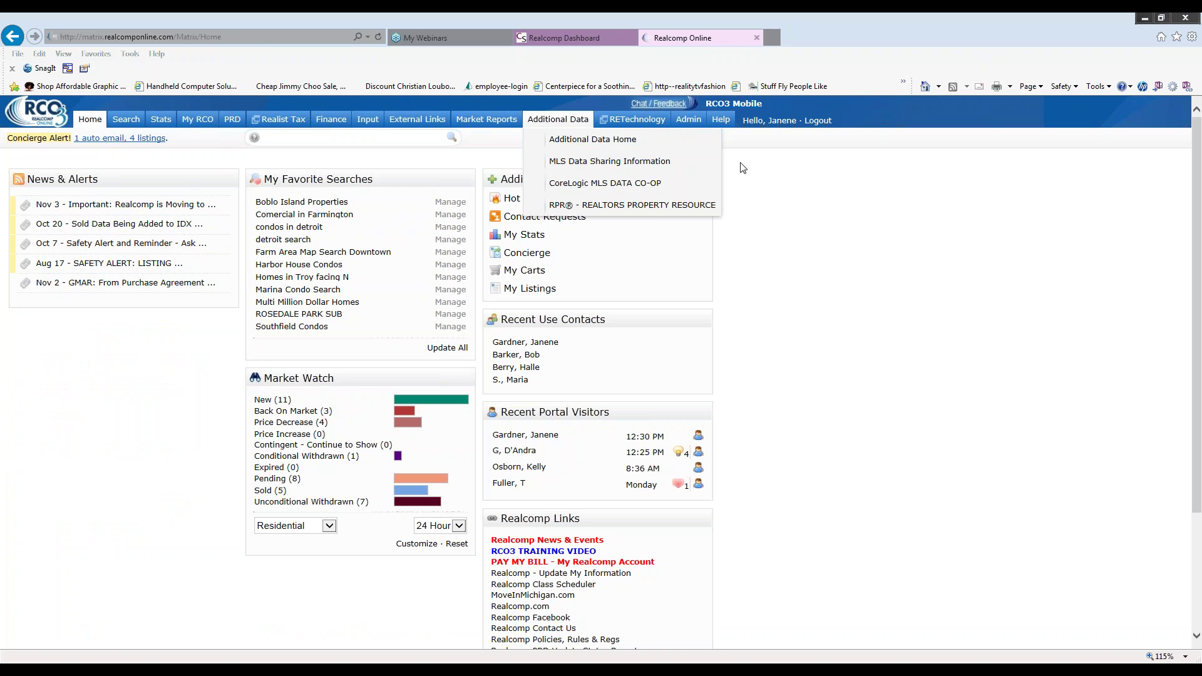
click(723, 121)
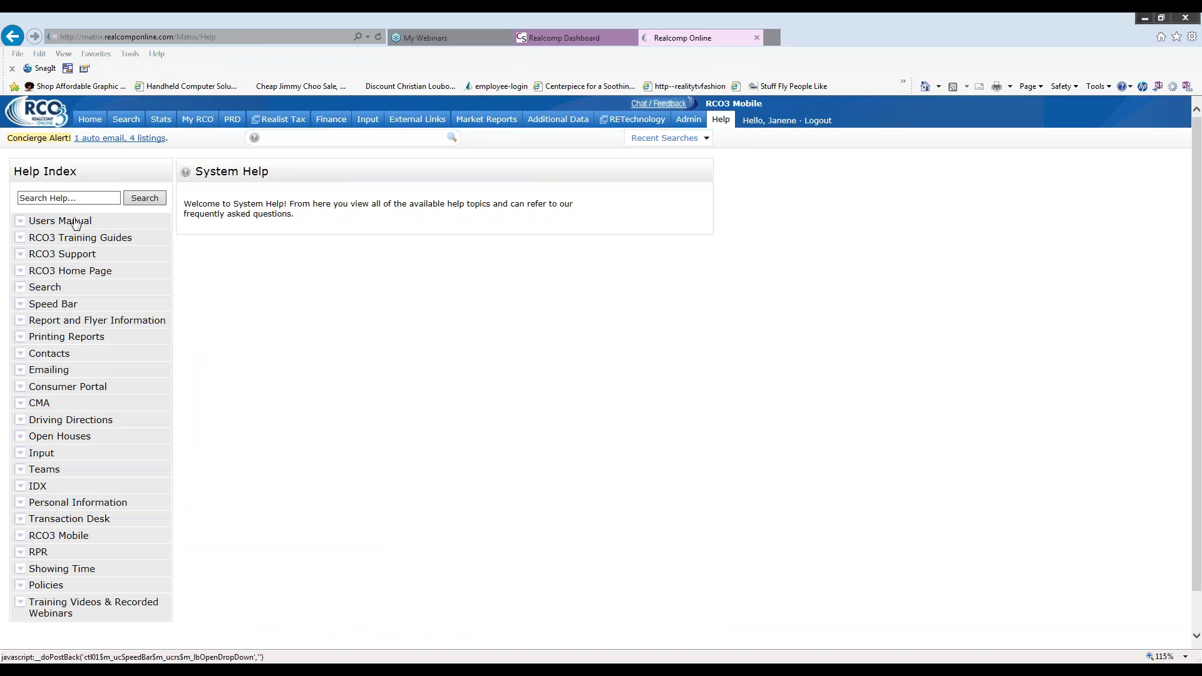
click(22, 289)
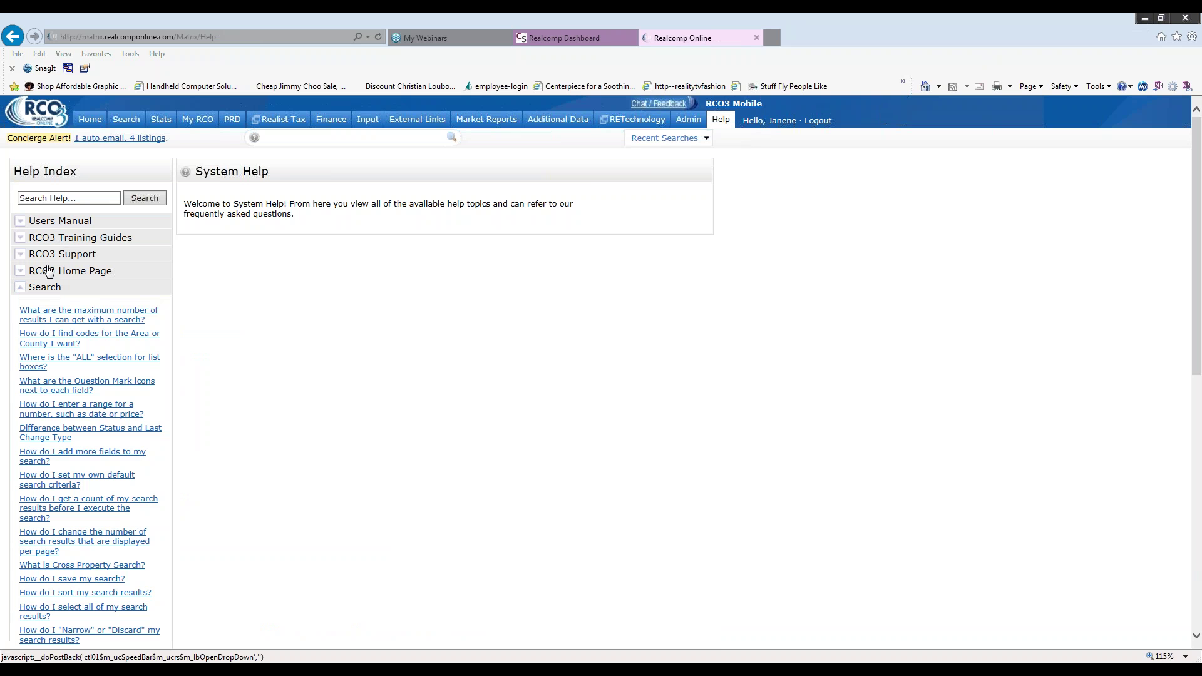
scroll(108, 286, down, 5)
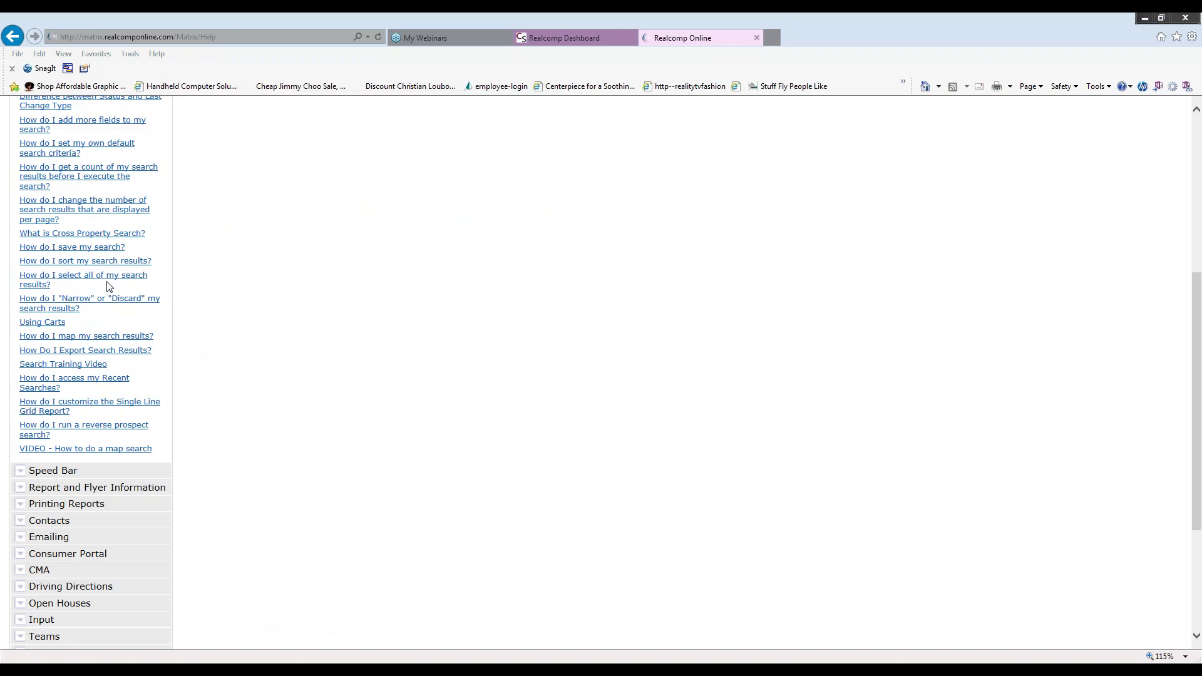
scroll(107, 286, down, 3)
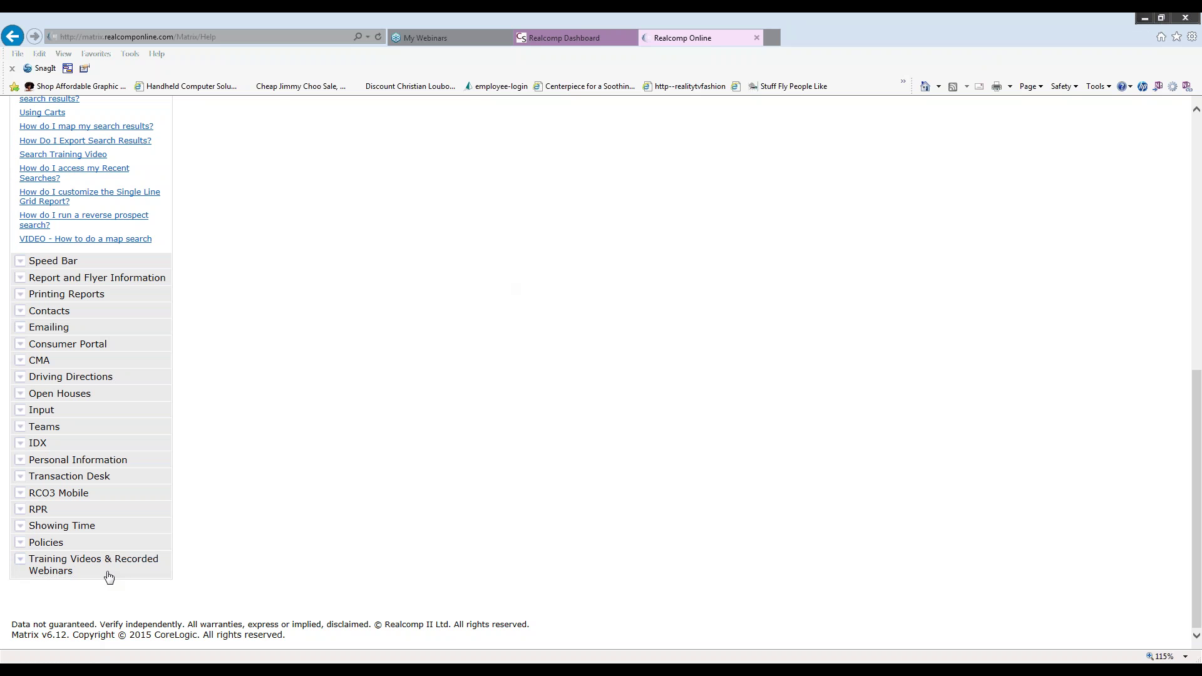
- Open the Training Videos & Webinars help topic and review the list of recorded webinars
click(21, 560)
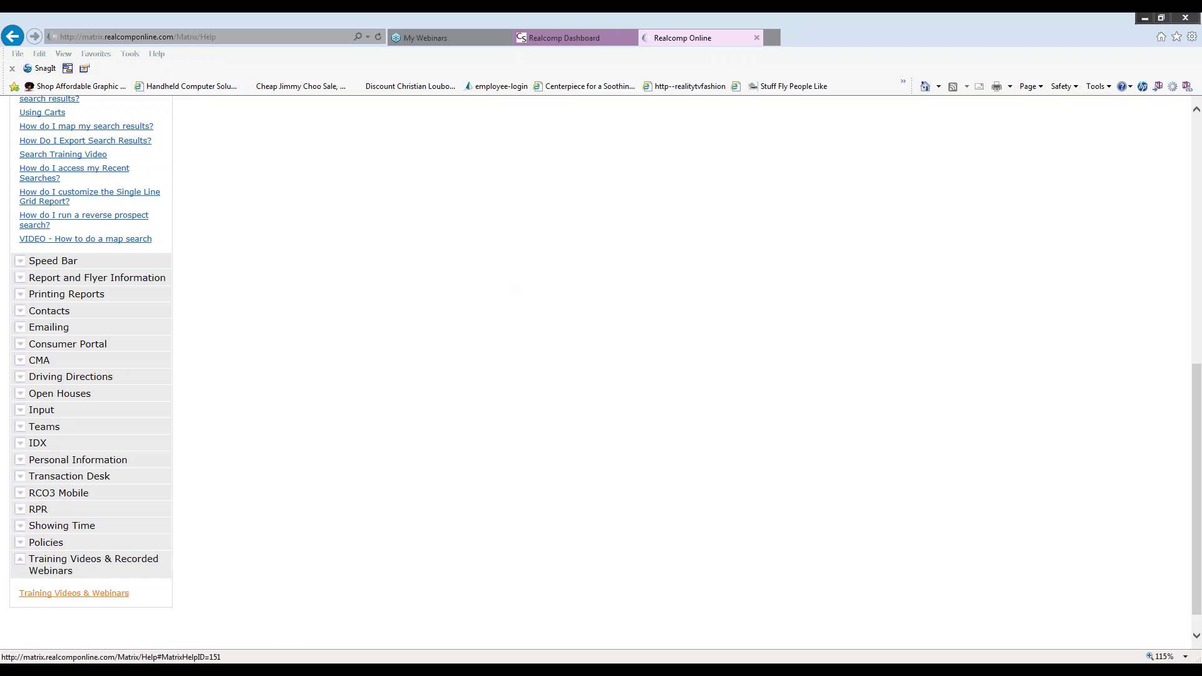
click(71, 596)
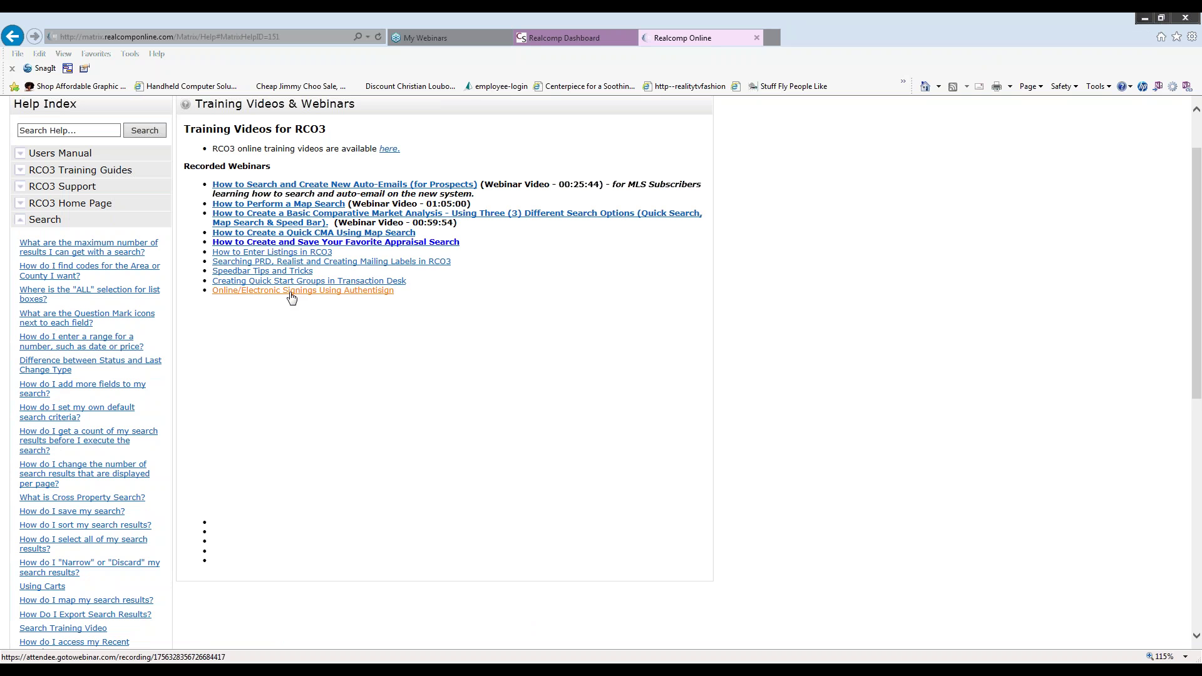
scroll(188, 213, up, 2)
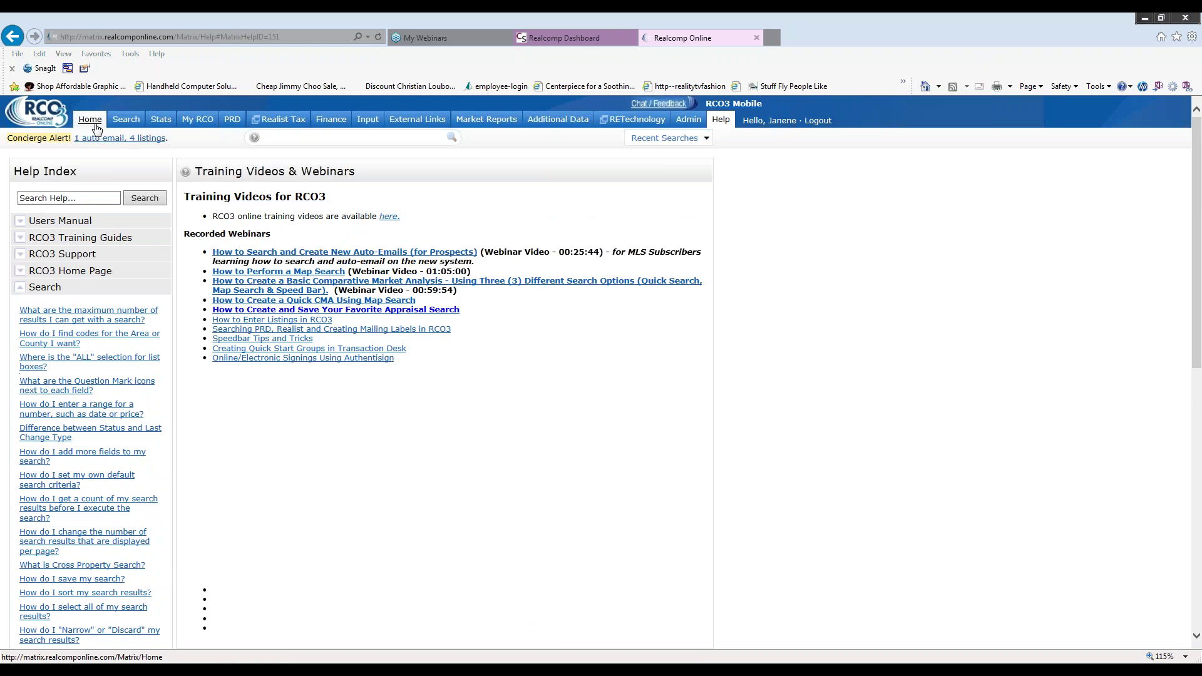